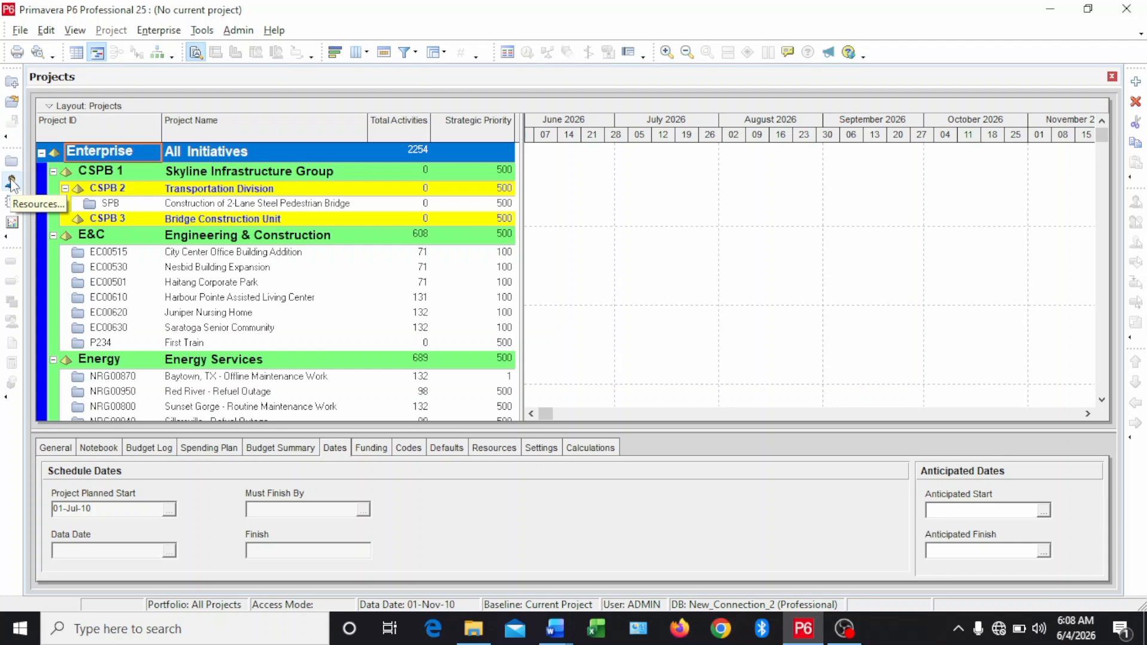
- Open the Resources list, filter it to All Resources, and add a new resource under E&C Resources
{"action": "left_click", "coordinate": [12, 182]}
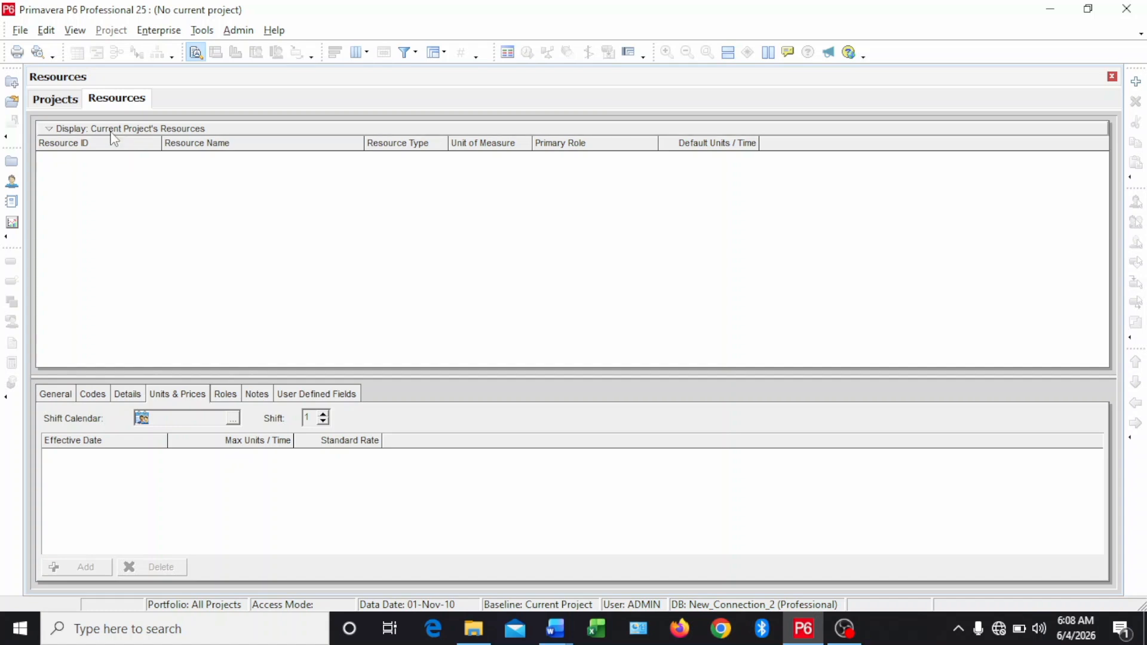
{"action": "left_click", "coordinate": [57, 127]}
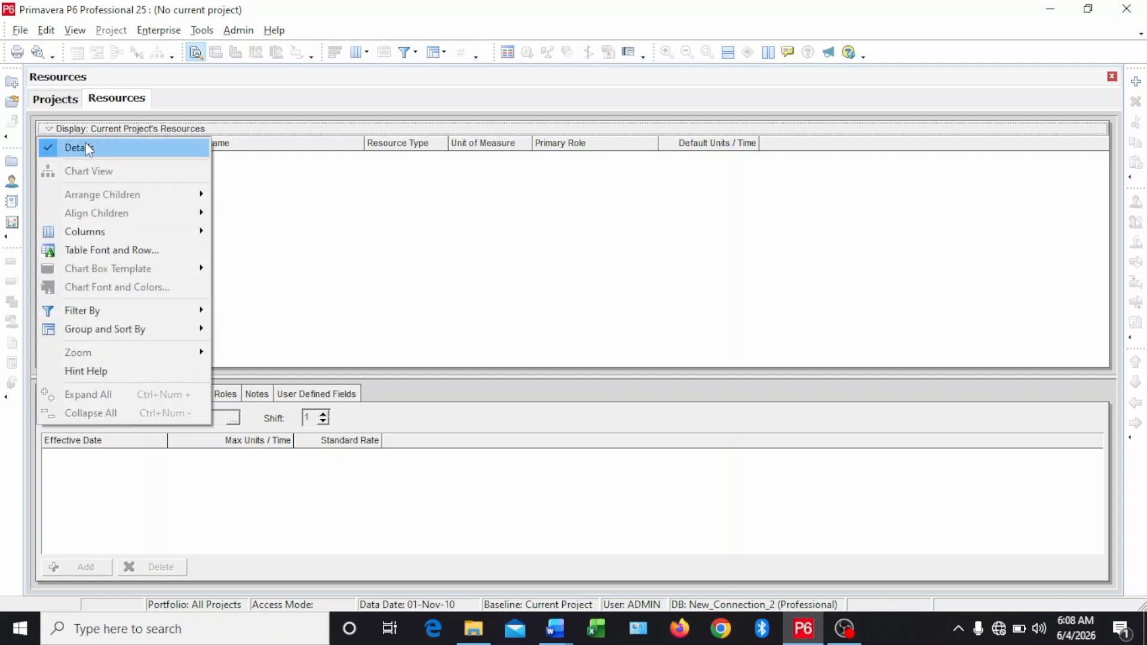
{"action": "mouse_move", "coordinate": [135, 309]}
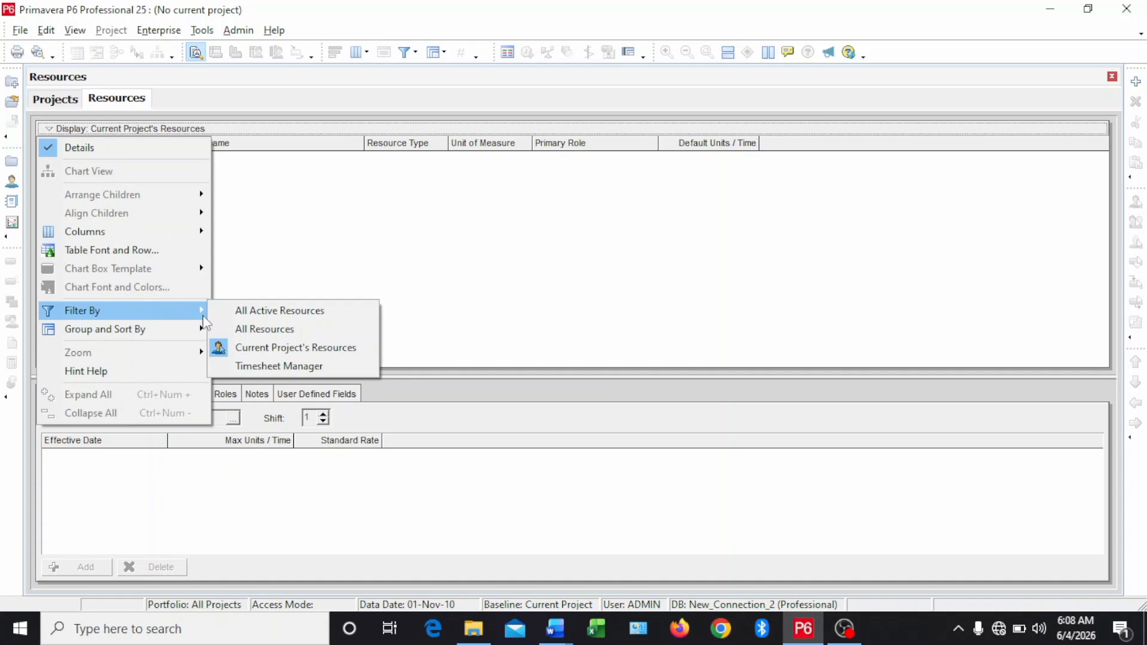
{"action": "left_click", "coordinate": [241, 328]}
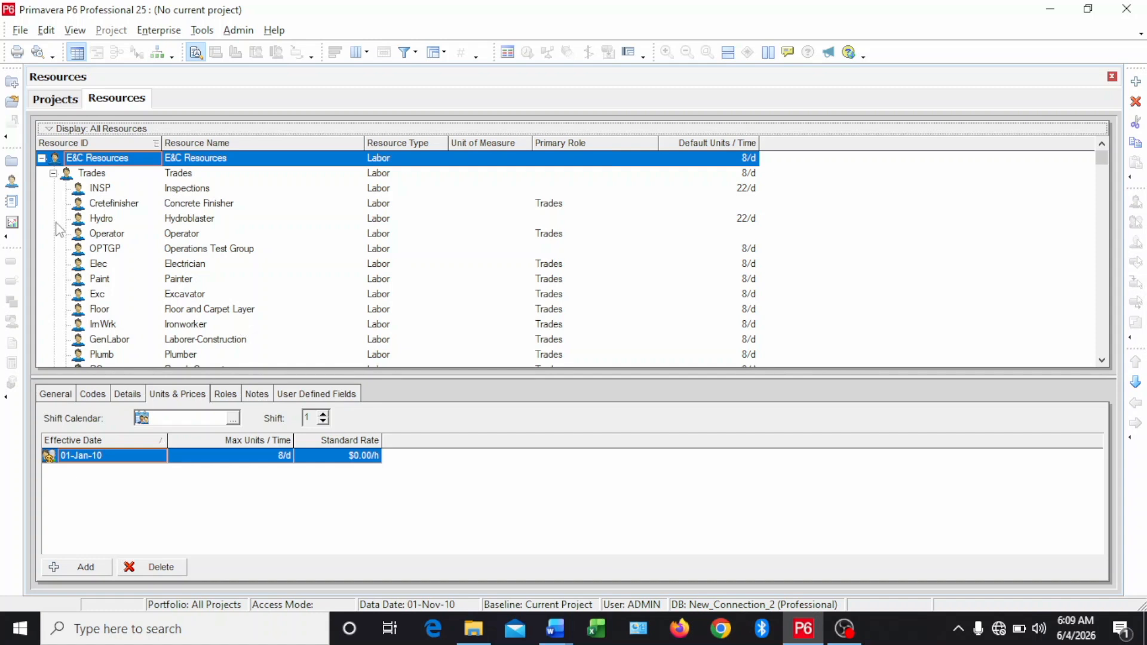
{"action": "left_click", "coordinate": [270, 160]}
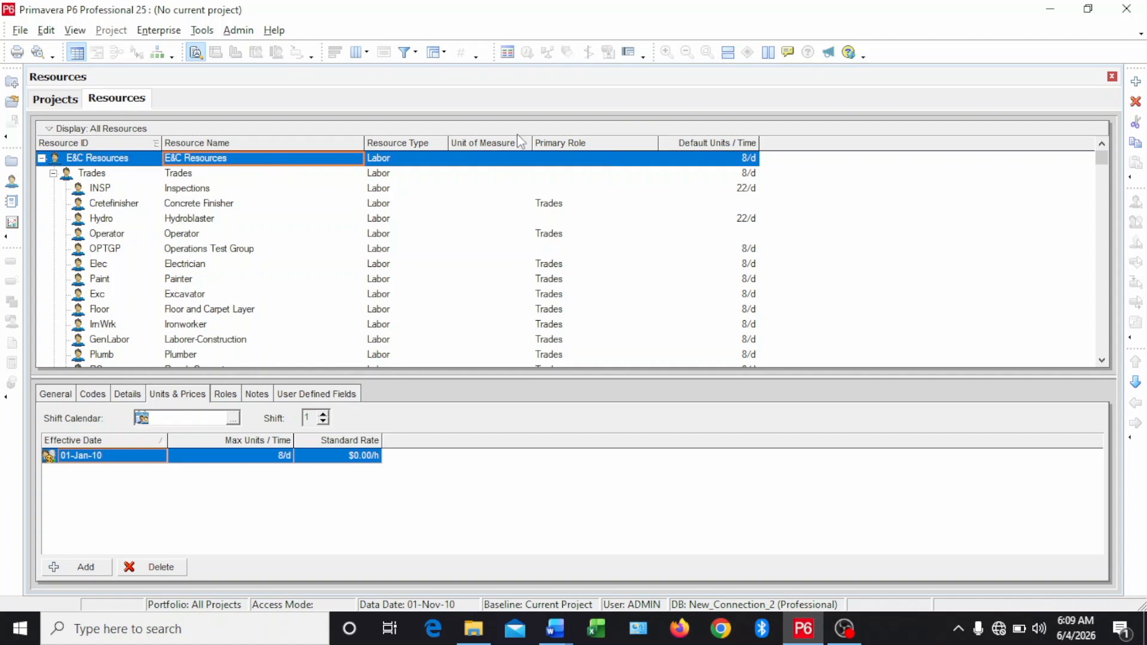
{"action": "left_click", "coordinate": [1136, 82]}
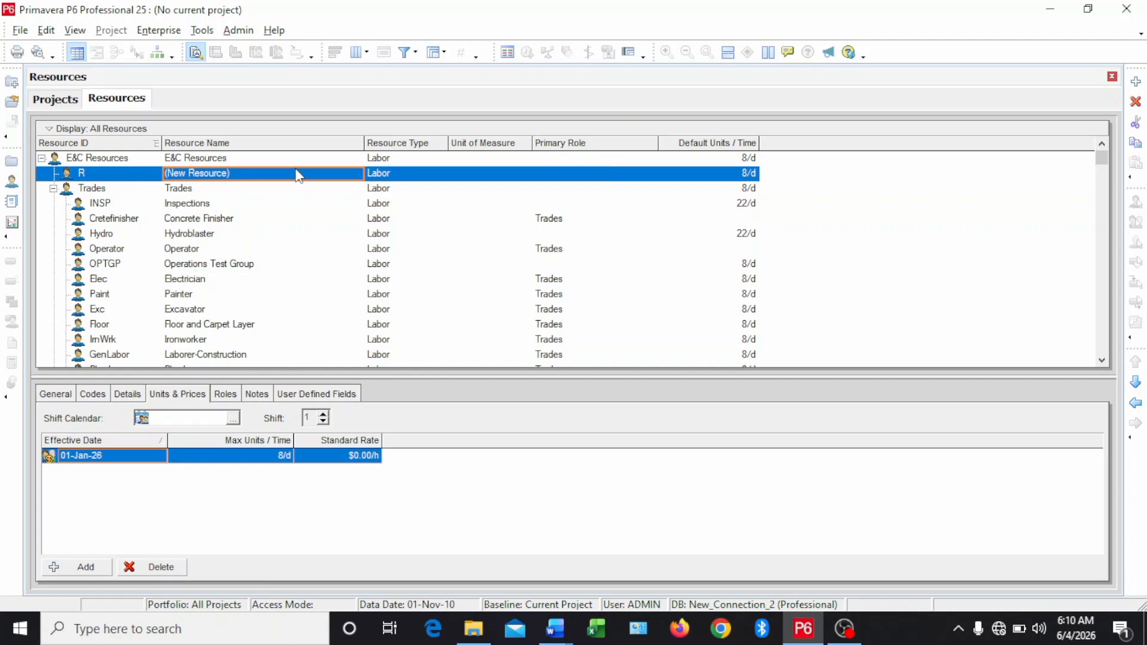
- Copy the name "Construction of 2-Lane Steel Pedestrian Bridge" from the SPB project in the Projects list
{"action": "left_click", "coordinate": [46, 102]}
{"action": "left_click", "coordinate": [172, 227]}
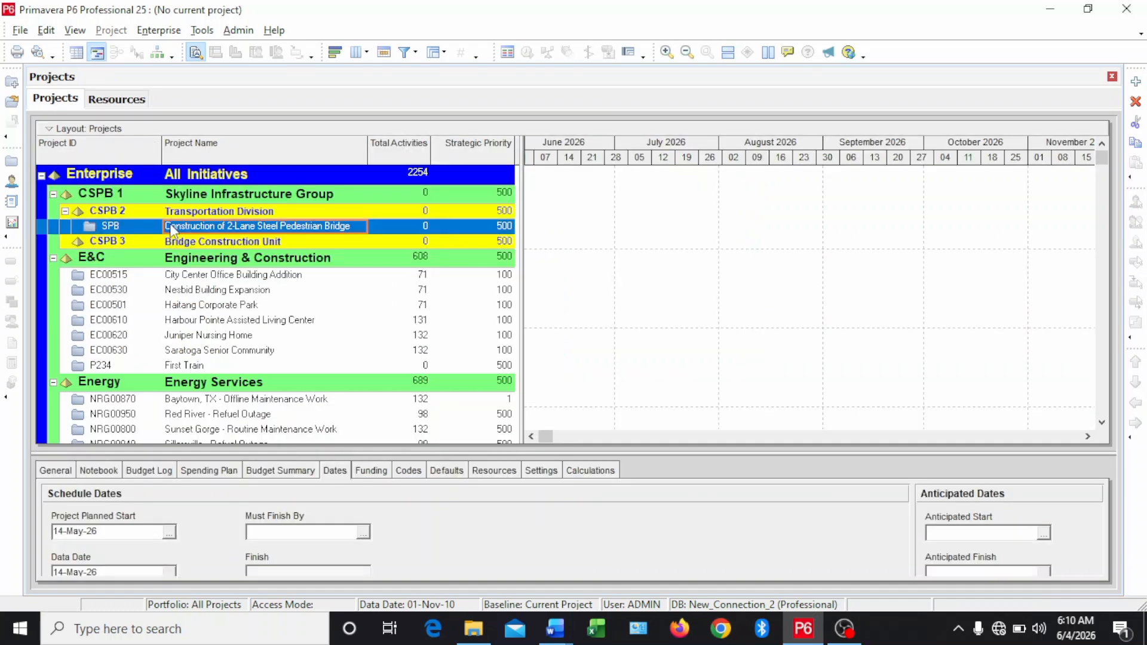
{"action": "left_click", "coordinate": [170, 225]}
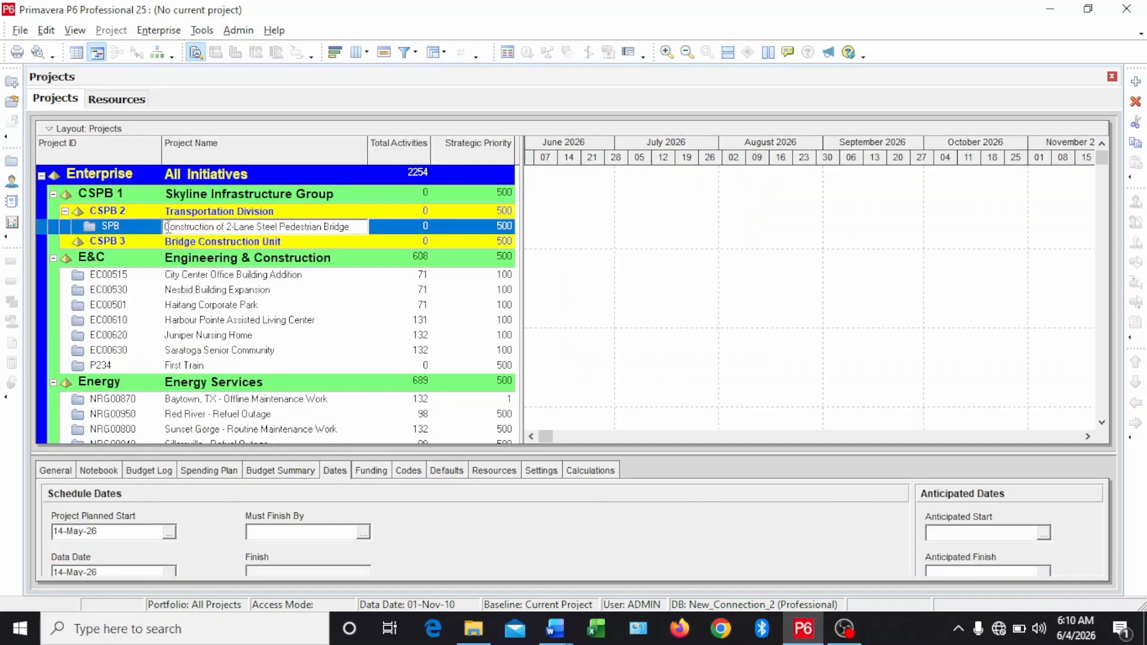
{"action": "left_click_drag", "start_coordinate": [168, 227], "coordinate": [357, 223]}
{"action": "key", "text": "ctrl+c"}
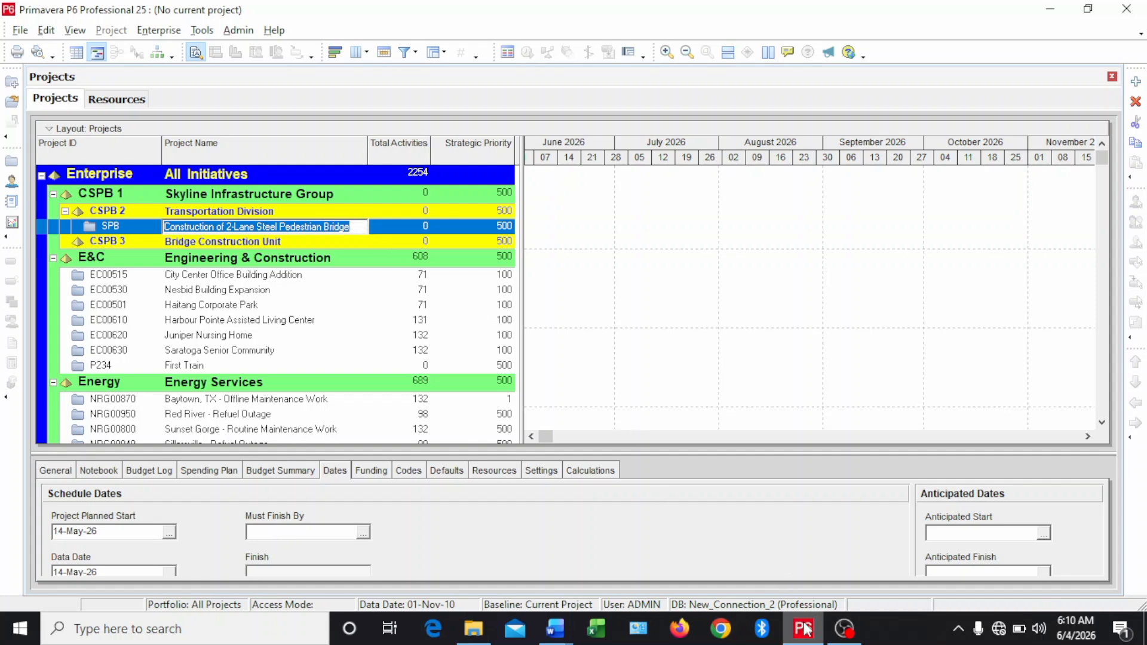
- Set the resource ID of the new resource under E&C Resources to SPB
{"action": "left_click", "coordinate": [116, 99]}
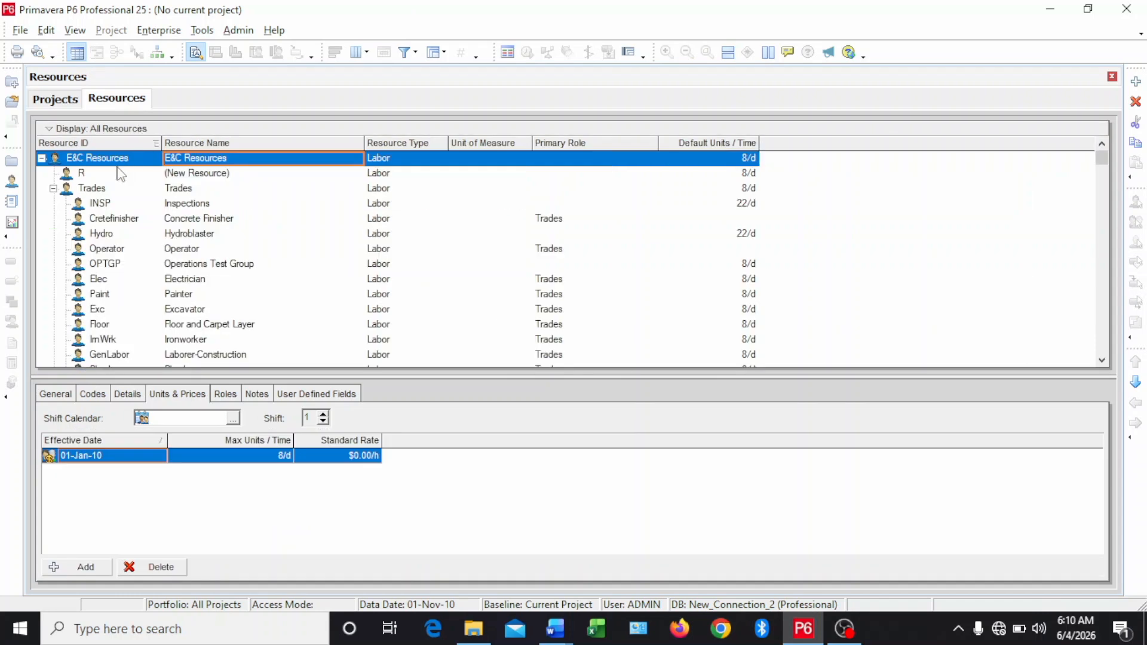
{"action": "left_click", "coordinate": [117, 172]}
{"action": "left_click", "coordinate": [118, 173]}
{"action": "left_click_drag", "start_coordinate": [122, 173], "coordinate": [82, 177]}
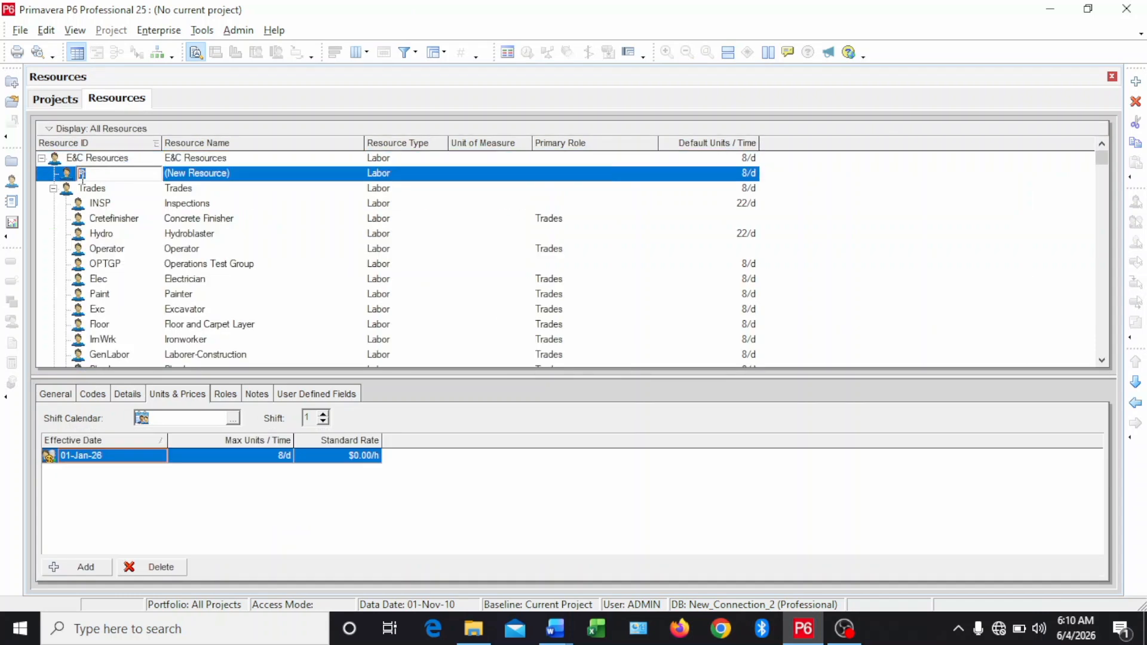
{"action": "type", "text": "s"}
{"action": "key", "text": "BackSpace"}
{"action": "type", "text": "SPB"}
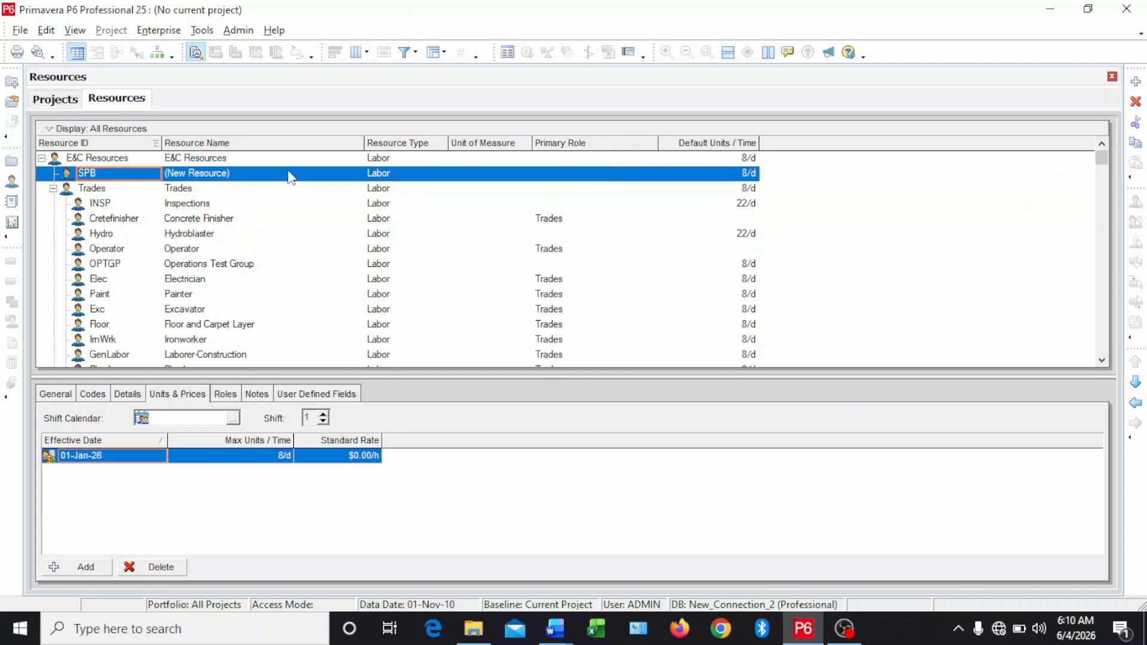
- Paste "Construction of 2-Lane Steel Pedestrian Bridge" as the name of the SPB resource
{"action": "left_click", "coordinate": [255, 173]}
{"action": "left_click", "coordinate": [252, 173]}
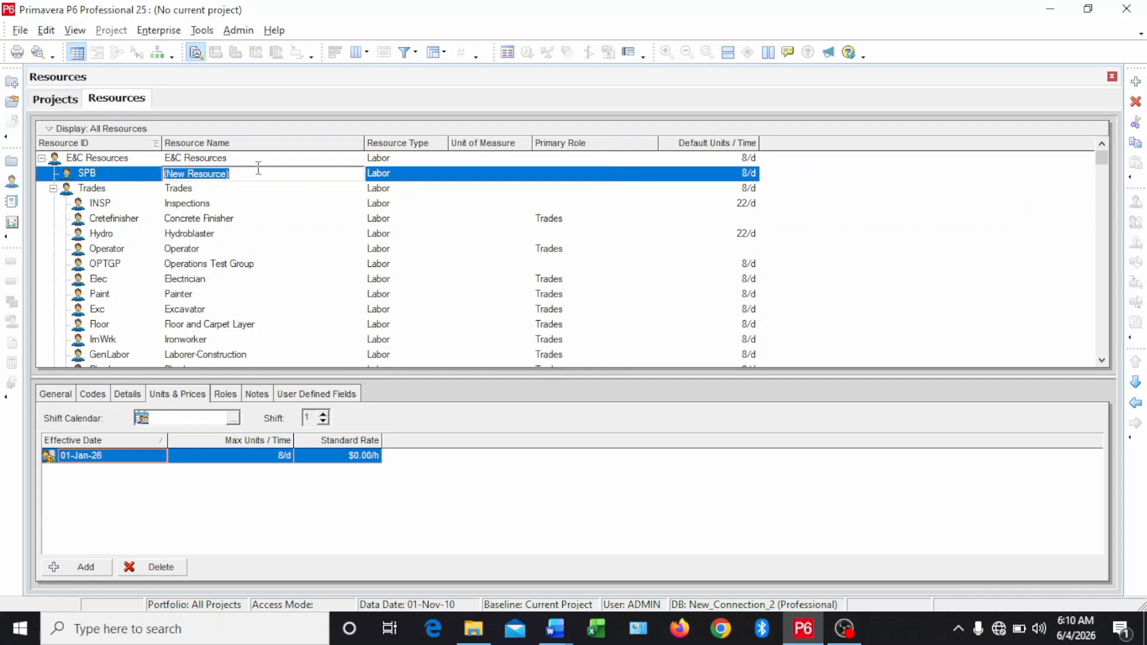
{"action": "key", "text": "ctrl+v"}
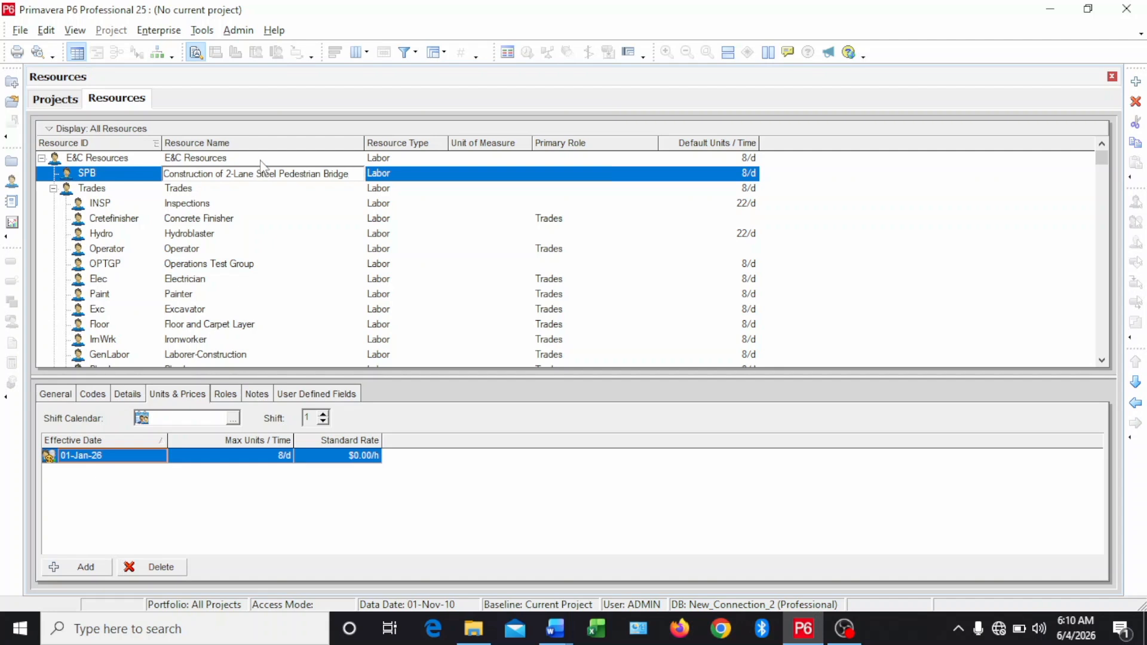
{"action": "key", "text": "Return"}
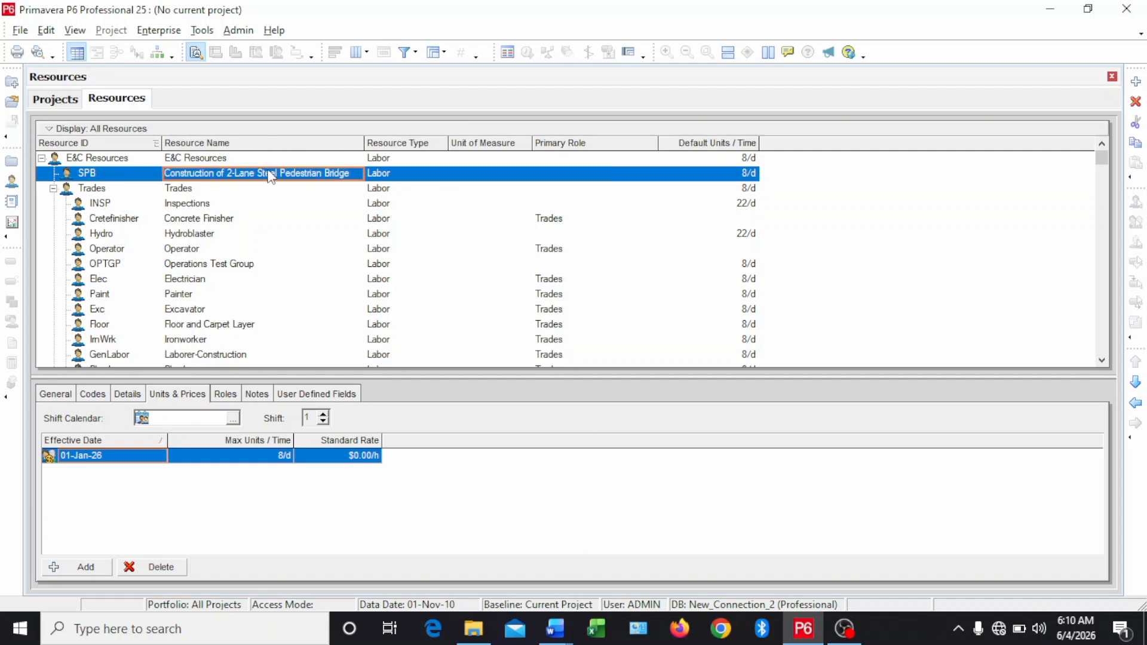
{"action": "left_click", "coordinate": [1136, 81]}
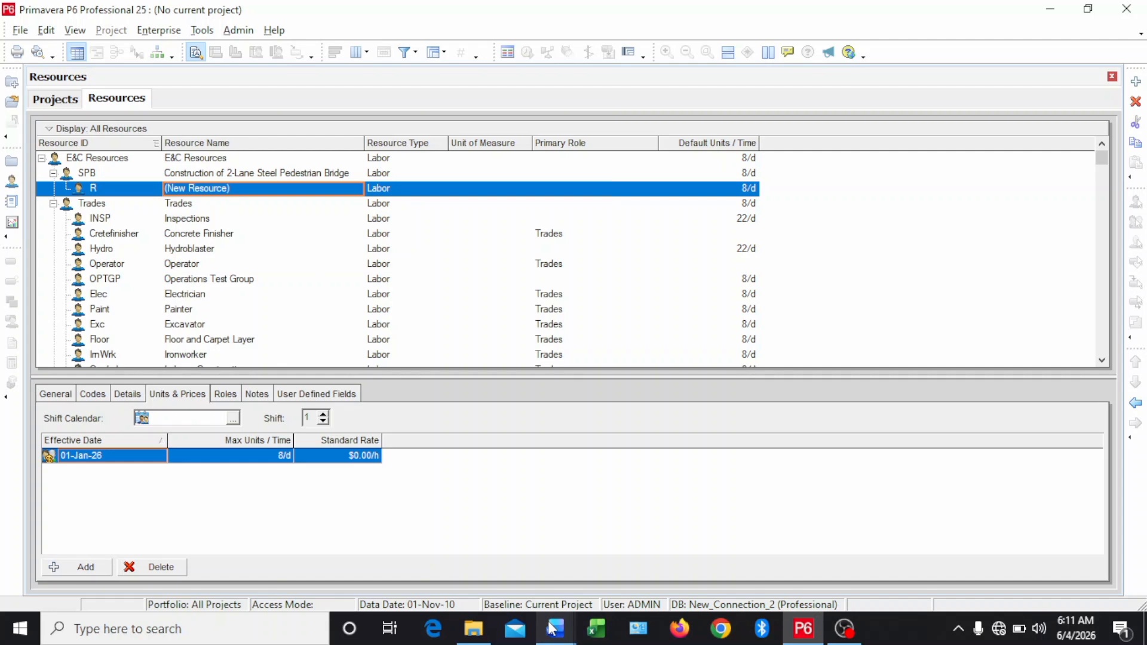
{"action": "mouse_move", "coordinate": [550, 624]}
{"action": "left_click", "coordinate": [486, 589]}
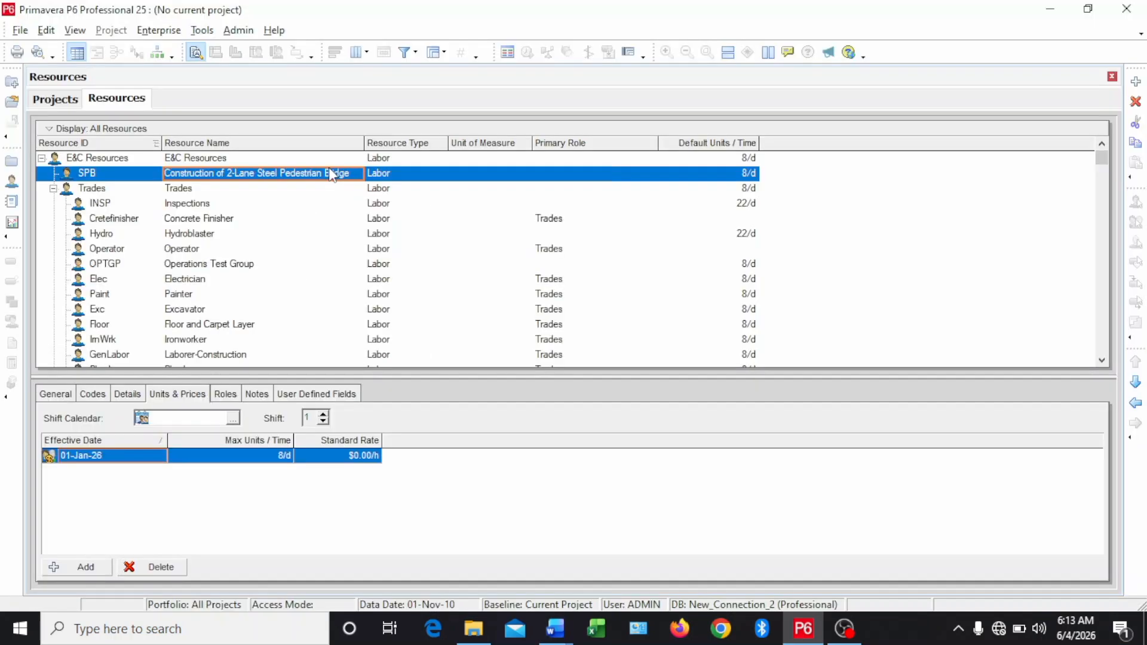
- Add a resource under SPB and copy the name "Construction Laborers" from the resources list in the PRIMAVERA P6 SPECIAL Word document
{"action": "left_click", "coordinate": [1136, 81]}
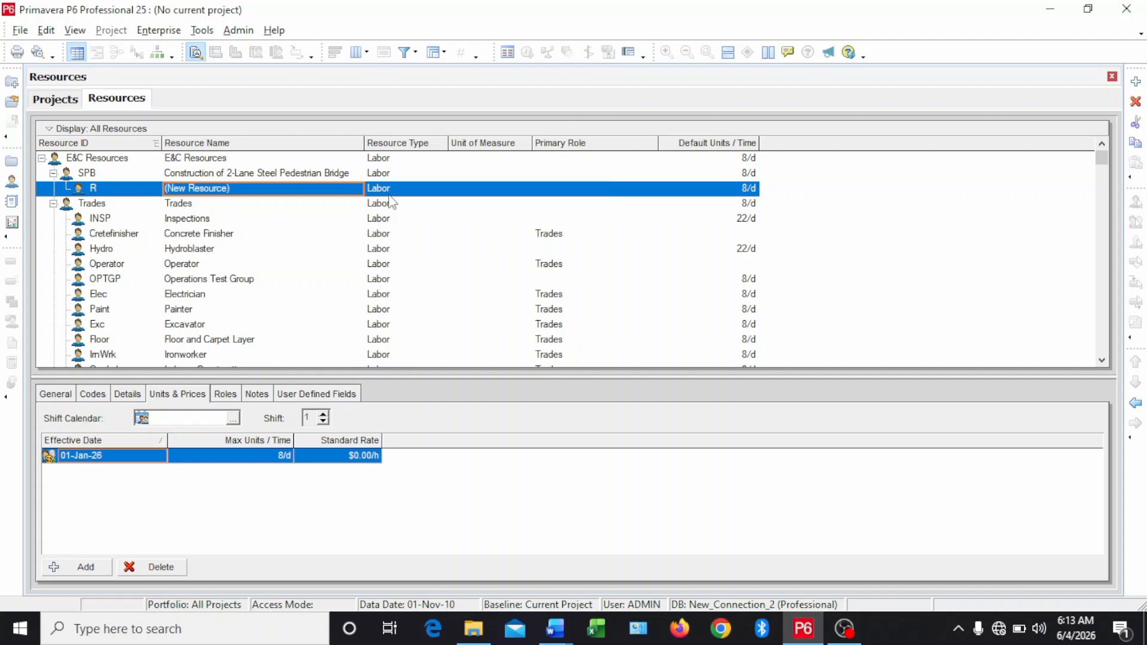
{"action": "mouse_move", "coordinate": [569, 641]}
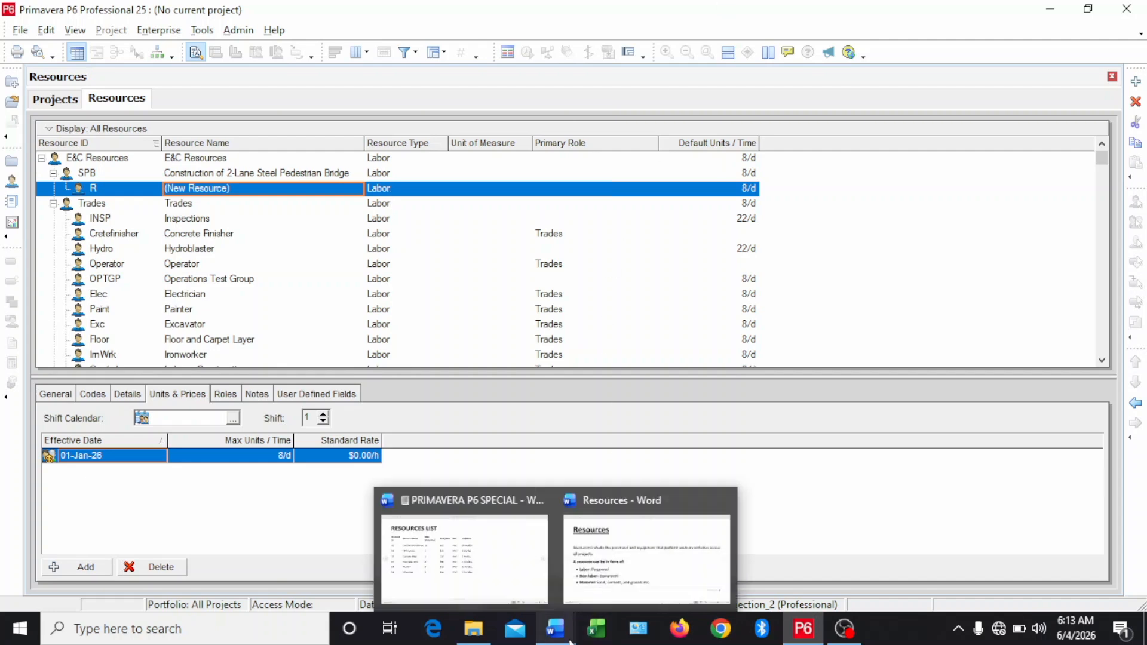
{"action": "left_click", "coordinate": [463, 534]}
{"action": "triple_click", "coordinate": [241, 212]}
{"action": "key", "text": "ctrl+c"}
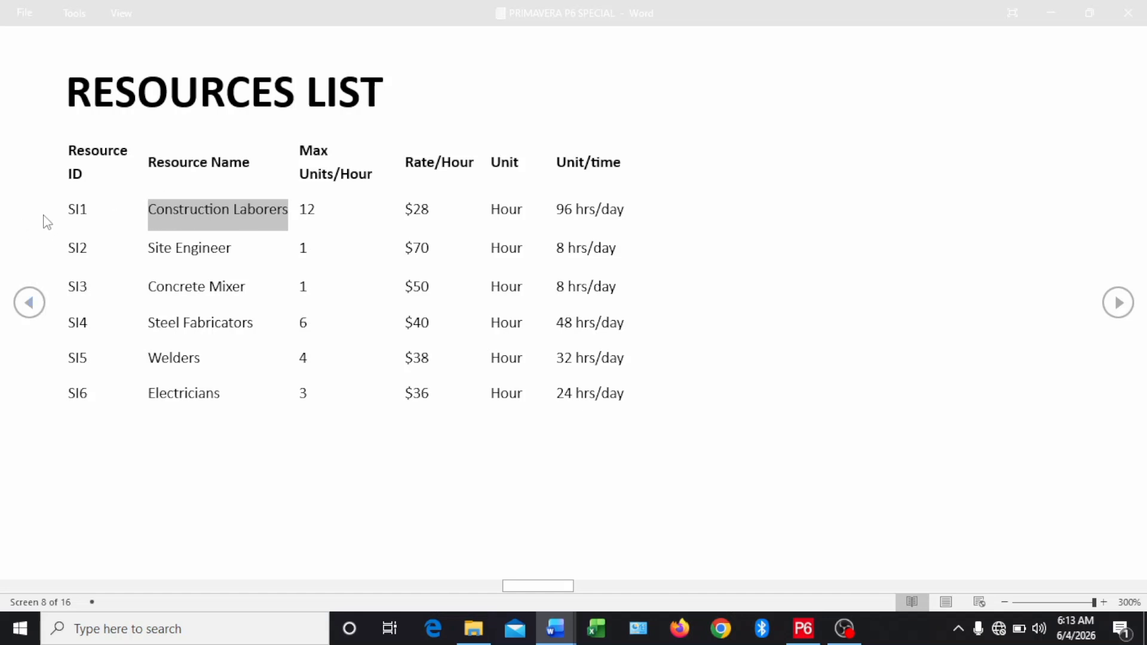
{"action": "left_click", "coordinate": [498, 215]}
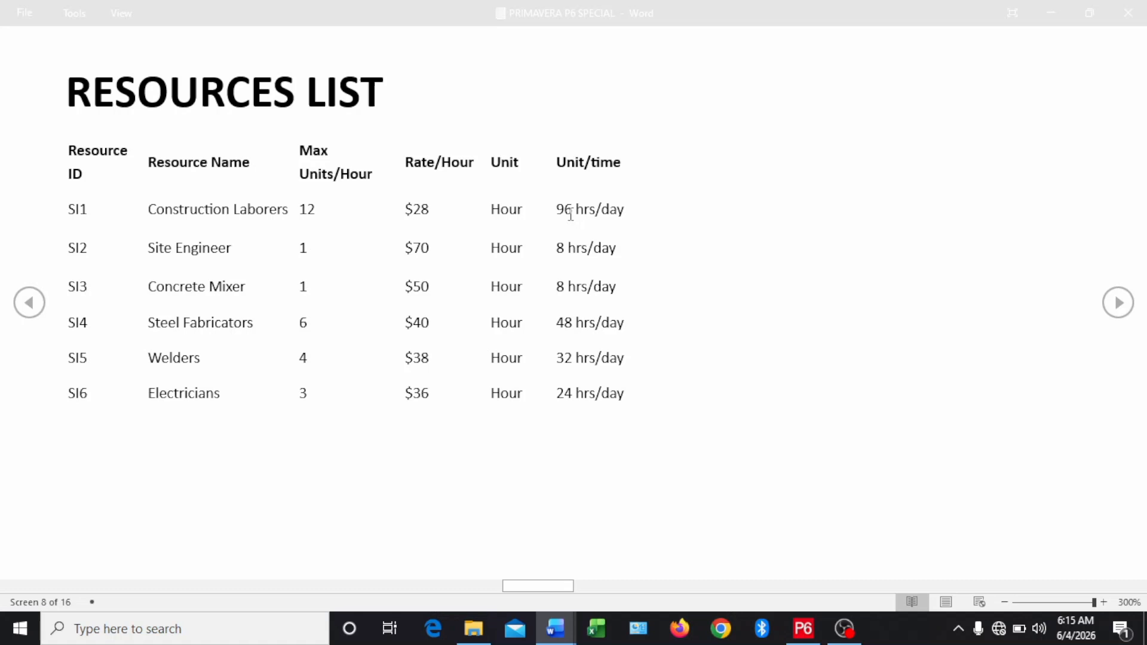
- Return to Primavera P6 and paste "Construction Laborers" as the name of the new resource under SPB
{"action": "left_click", "coordinate": [804, 628]}
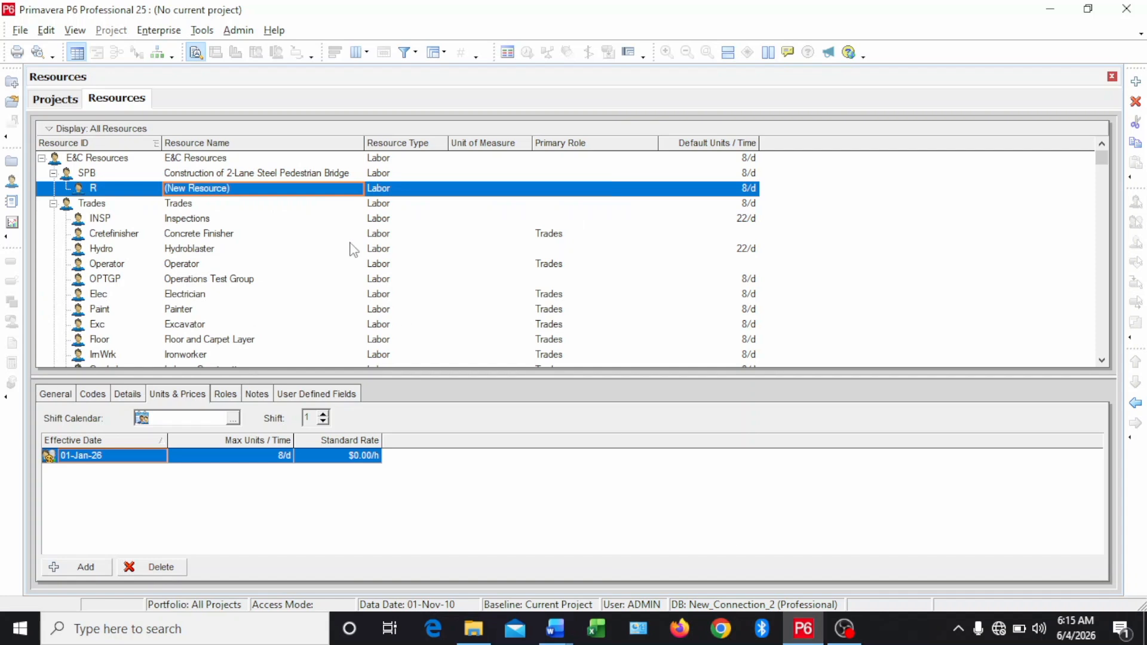
{"action": "left_click", "coordinate": [242, 199]}
{"action": "left_click_drag", "start_coordinate": [245, 190], "coordinate": [163, 189]}
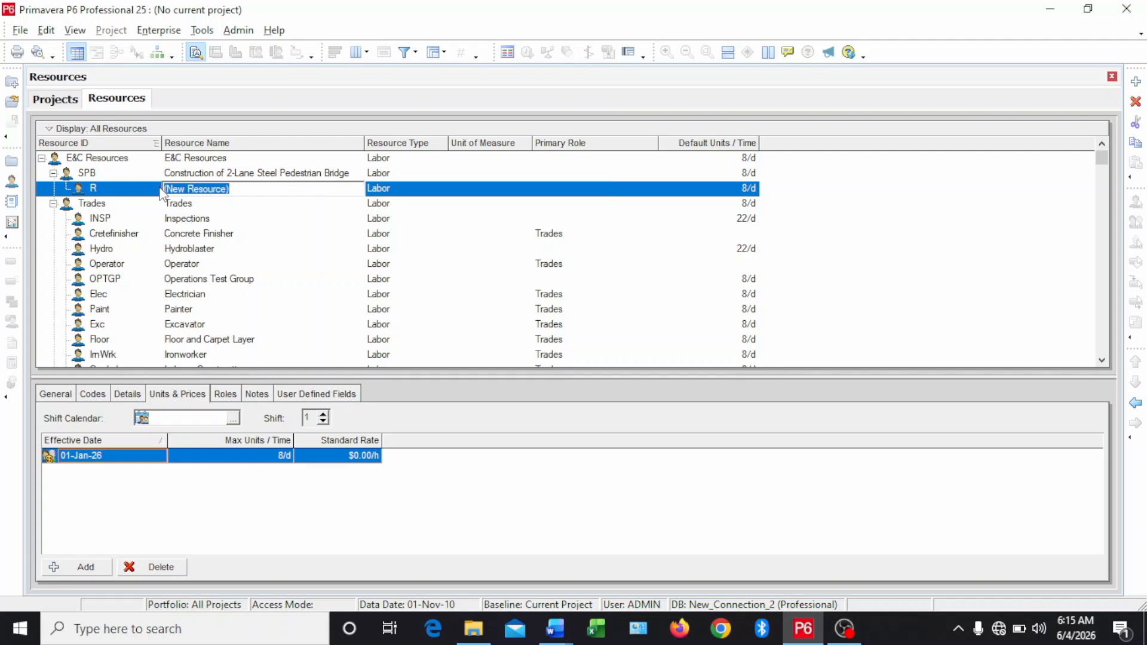
{"action": "key", "text": "ctrl+v"}
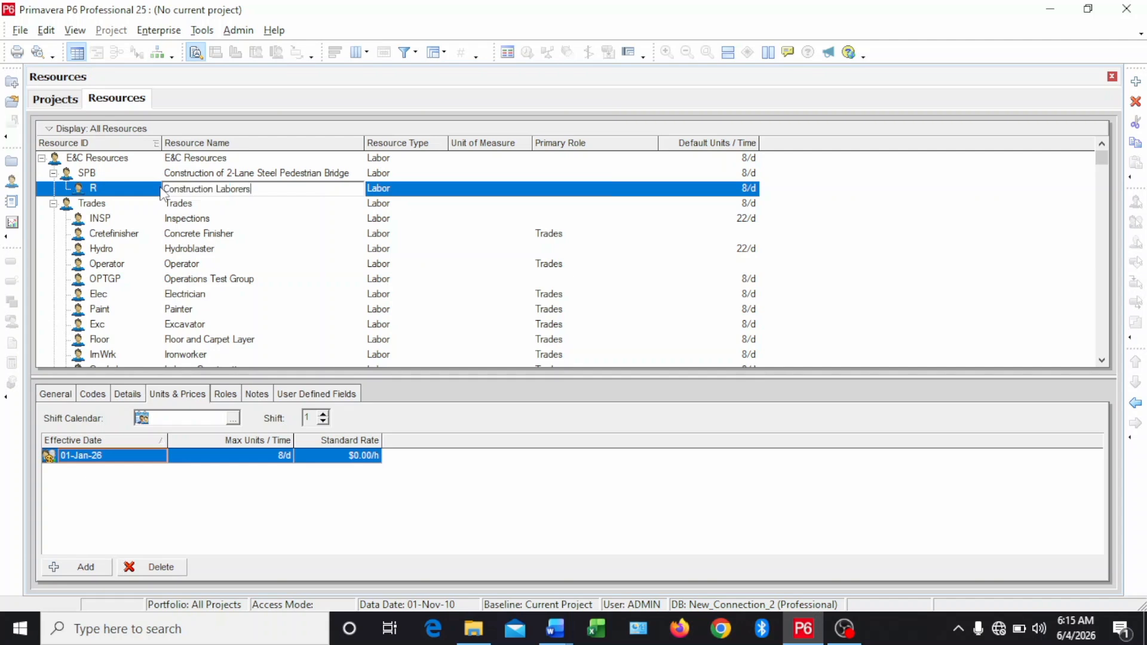
{"action": "key", "text": "Return"}
- Set the resource ID of Construction Laborers to SI1
{"action": "left_click", "coordinate": [124, 189]}
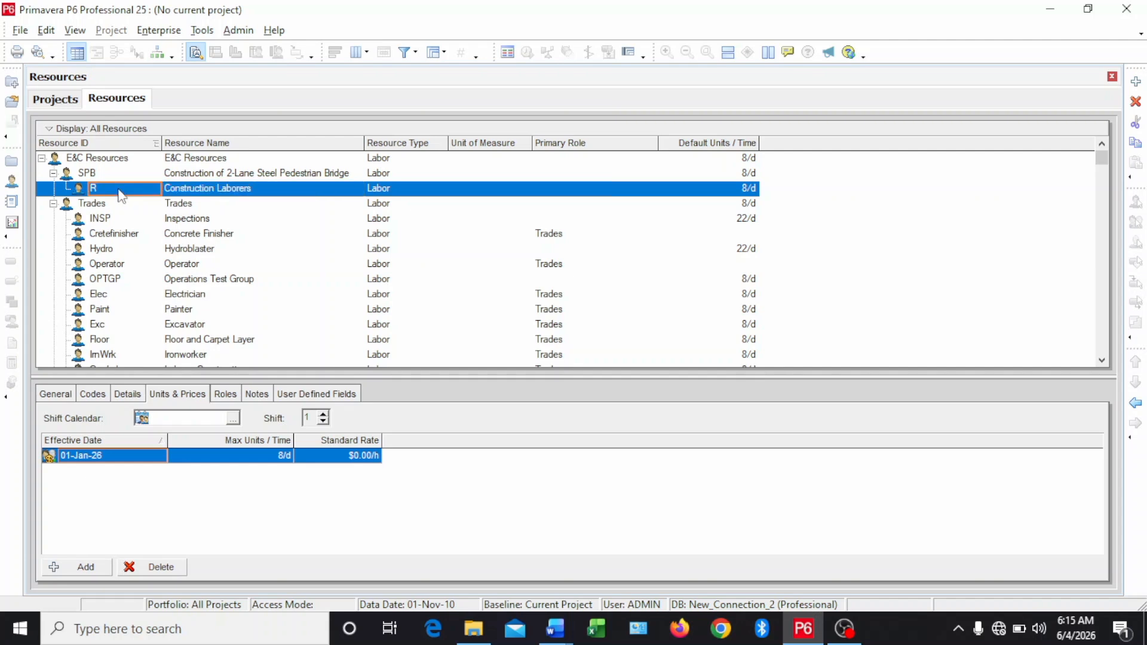
{"action": "type", "text": "SI1"}
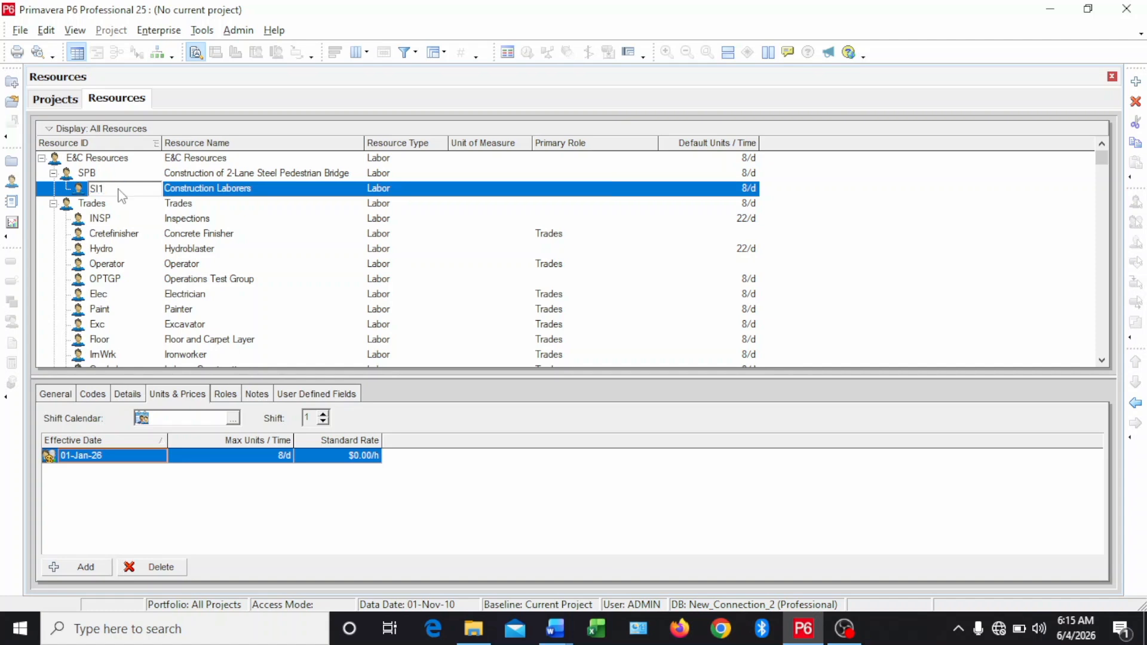
{"action": "key", "text": "Return"}
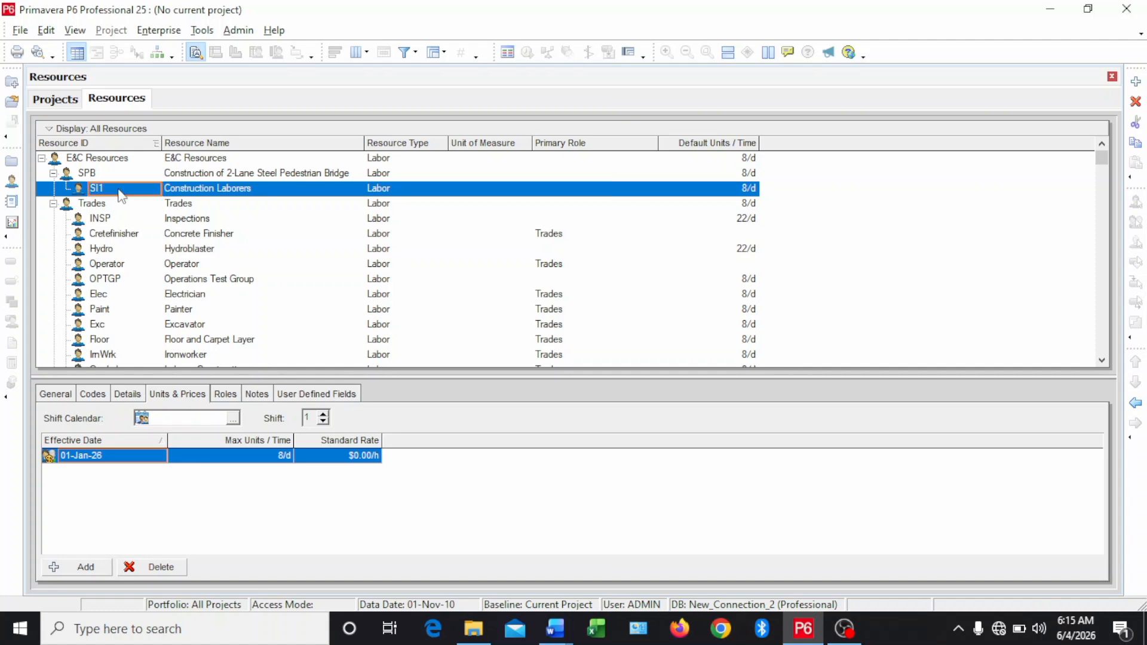
- Set the default units/time of the Construction Laborers resource to 96 per day
{"action": "left_click", "coordinate": [128, 395]}
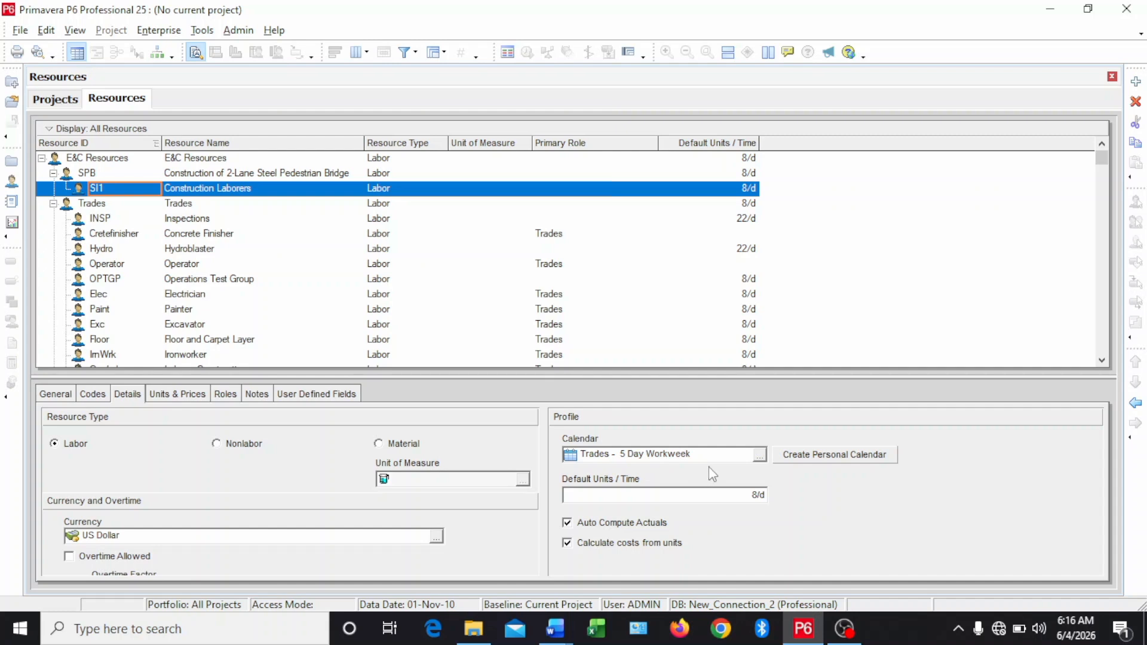
{"action": "left_click", "coordinate": [752, 493]}
{"action": "left_click_drag", "start_coordinate": [755, 495], "coordinate": [555, 496]}
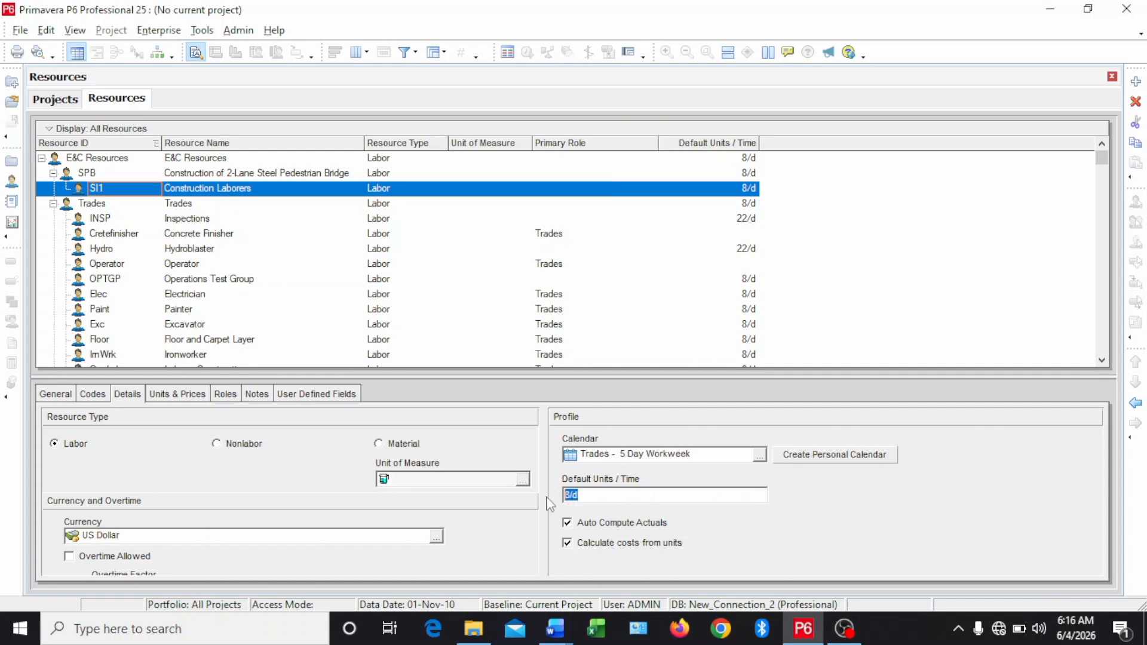
{"action": "type", "text": "96"}
{"action": "key", "text": "Return"}
- Set the max units/time of Construction Laborers to 96 per day for the 01-Jan-26 effective date
{"action": "left_click", "coordinate": [188, 395]}
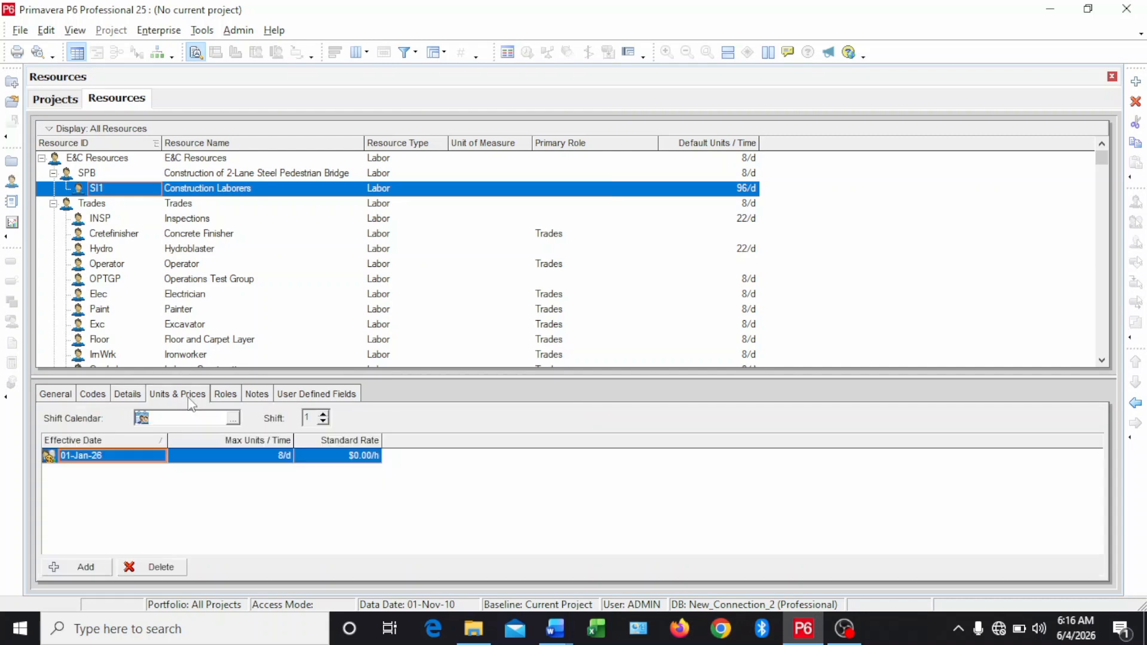
{"action": "left_click", "coordinate": [267, 457]}
{"action": "left_click", "coordinate": [266, 455]}
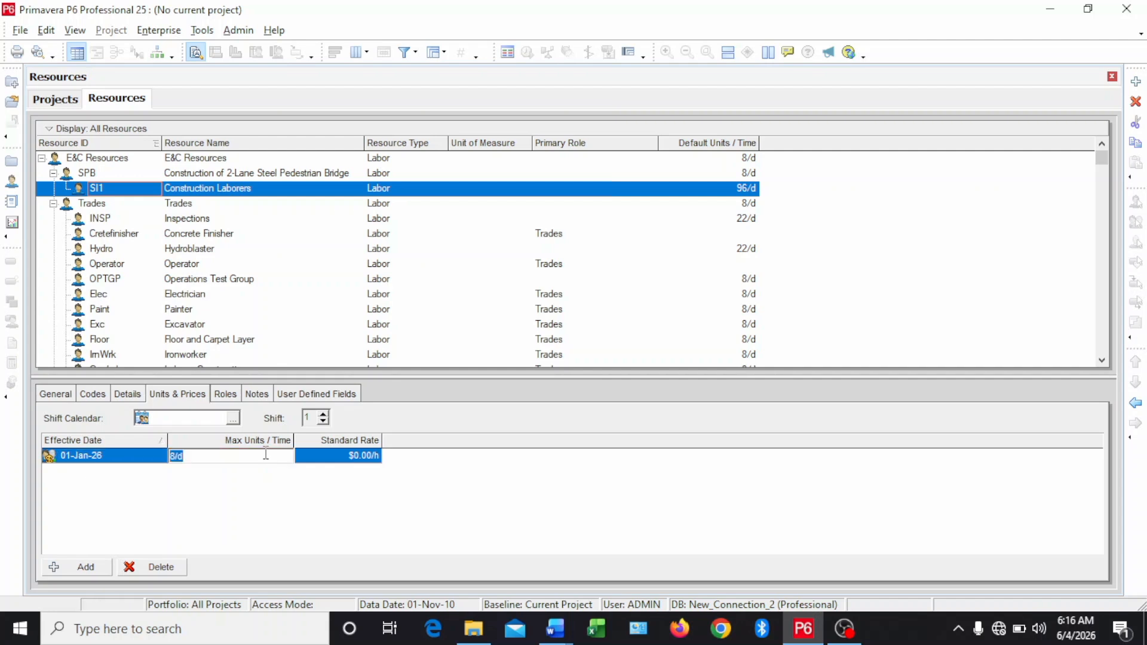
{"action": "type", "text": "96"}
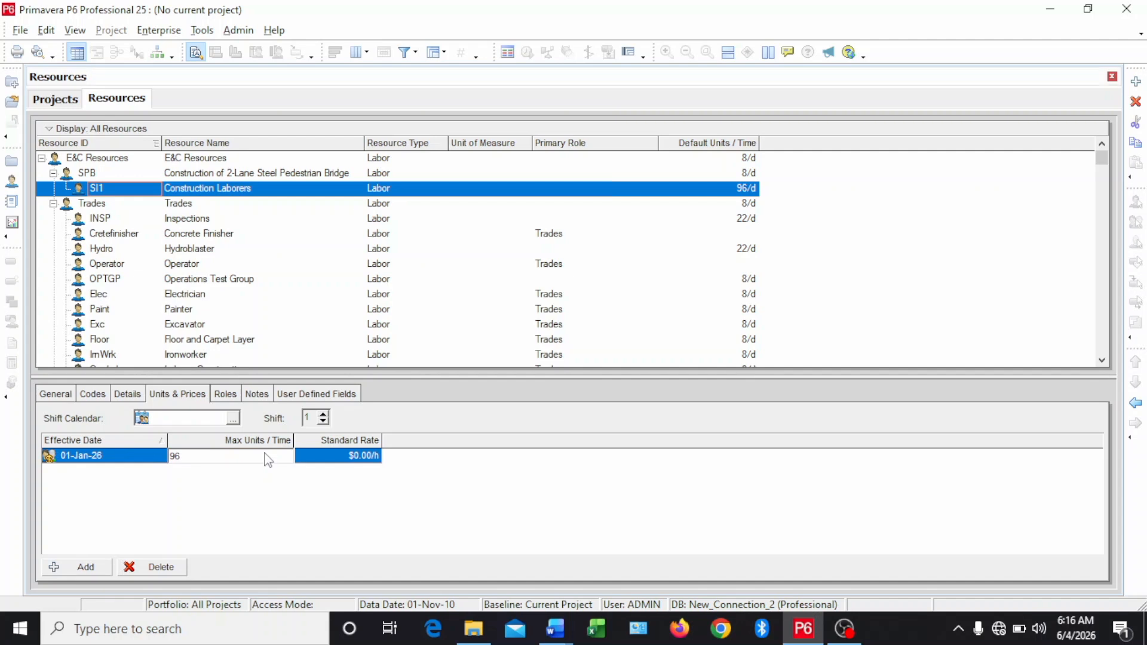
{"action": "key", "text": "Return"}
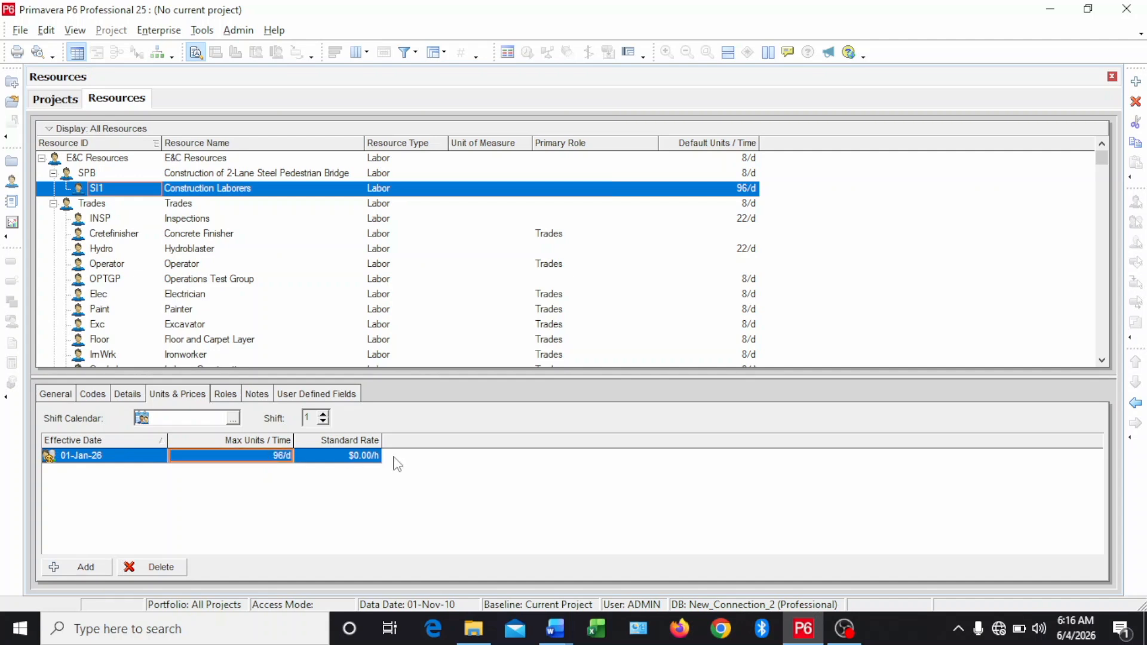
- Set the standard rate of Construction Laborers to $28 per hour for the 01-Jan-26 effective date
{"action": "left_click", "coordinate": [361, 459]}
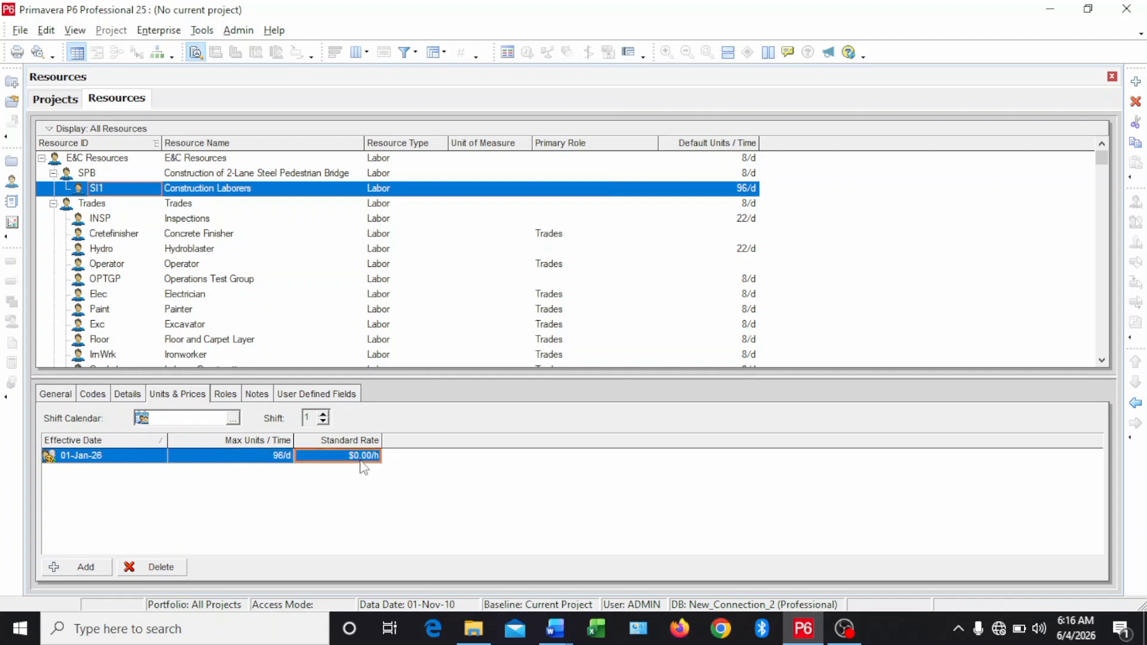
{"action": "left_click", "coordinate": [362, 459]}
{"action": "type", "text": "28"}
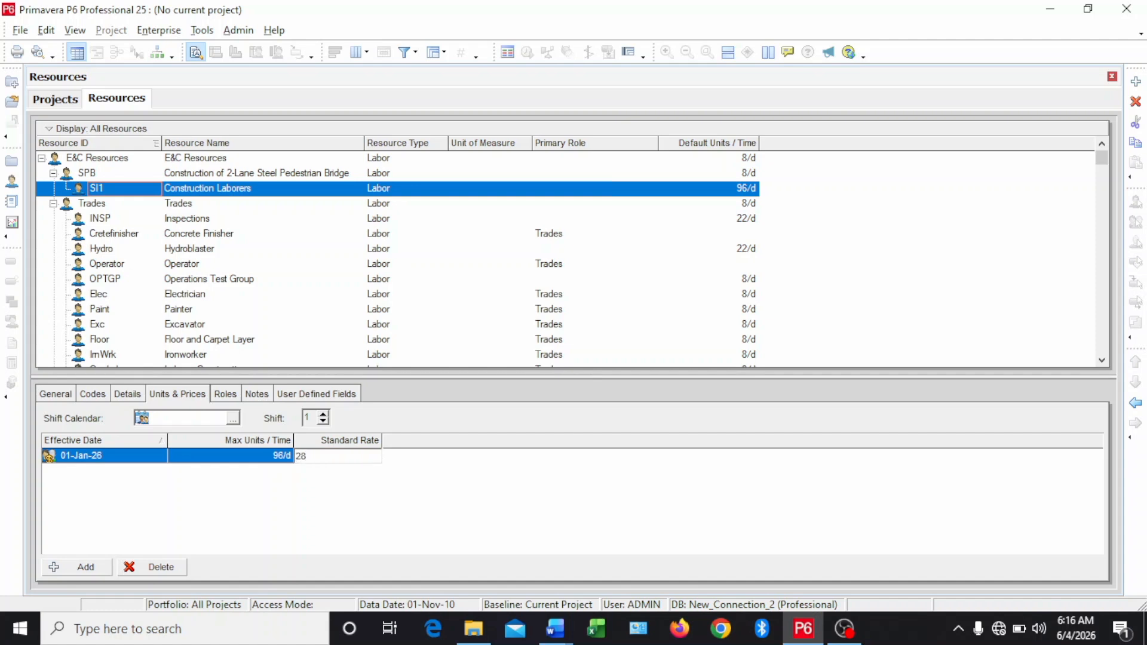
{"action": "key", "text": "Return"}
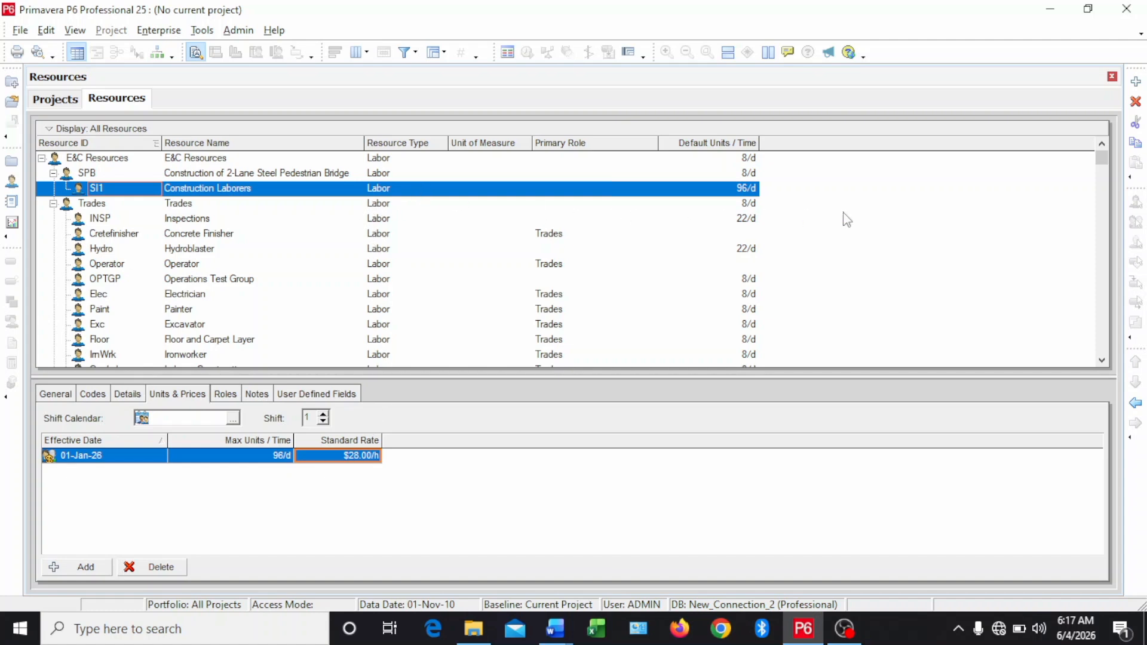
- Add a new resource directly under SPB, then switch to the Word resources list and copy the name "Site Engineer"
{"action": "left_click", "coordinate": [1137, 83]}
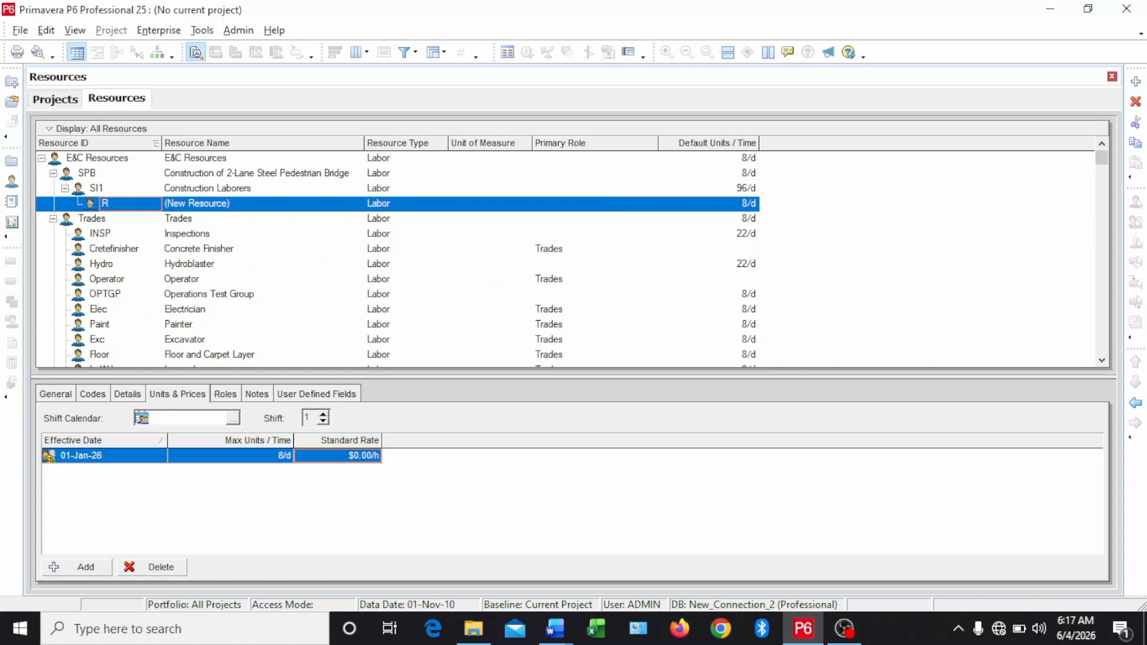
{"action": "left_click", "coordinate": [1136, 406]}
{"action": "left_click", "coordinate": [556, 628]}
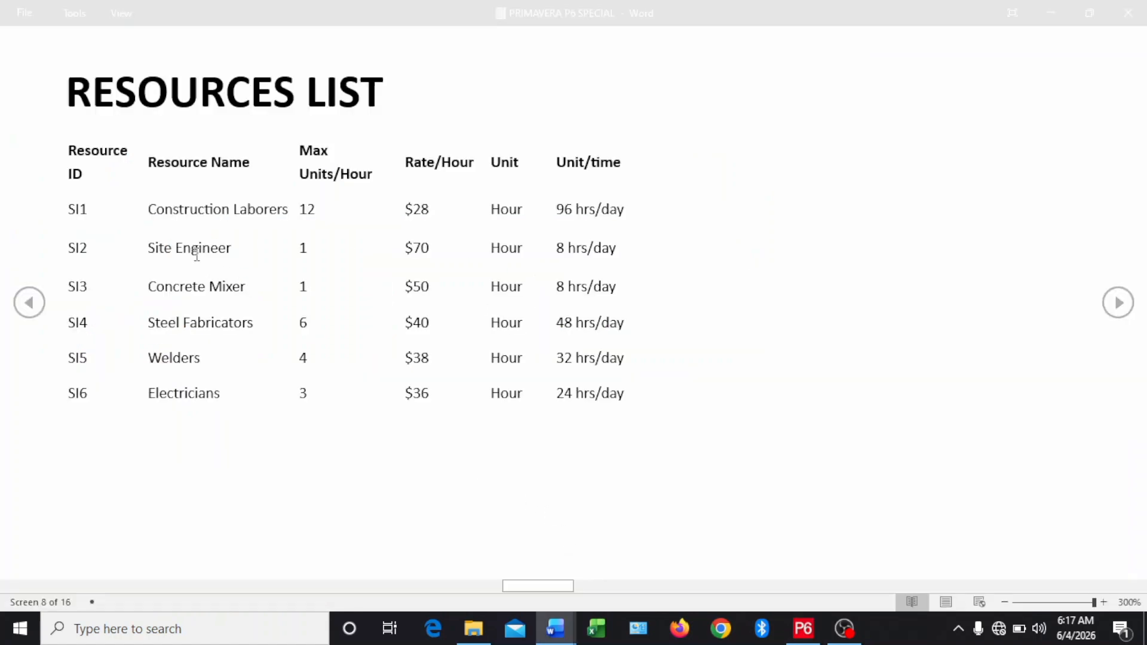
{"action": "left_click_drag", "start_coordinate": [148, 250], "coordinate": [245, 253]}
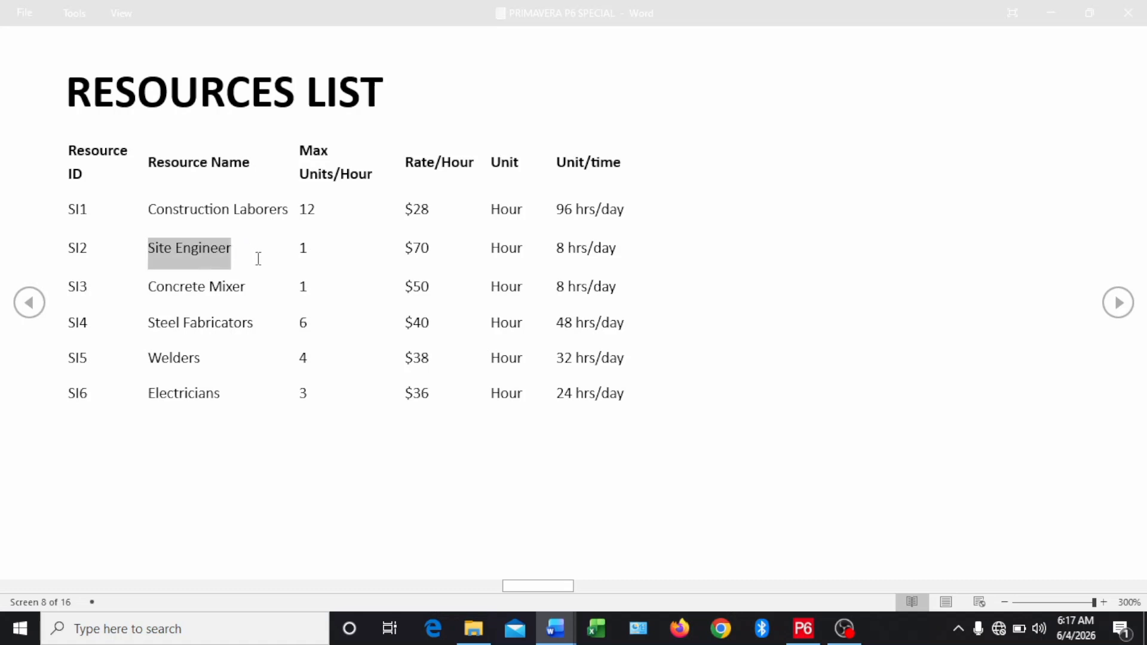
{"action": "left_click", "coordinate": [259, 258]}
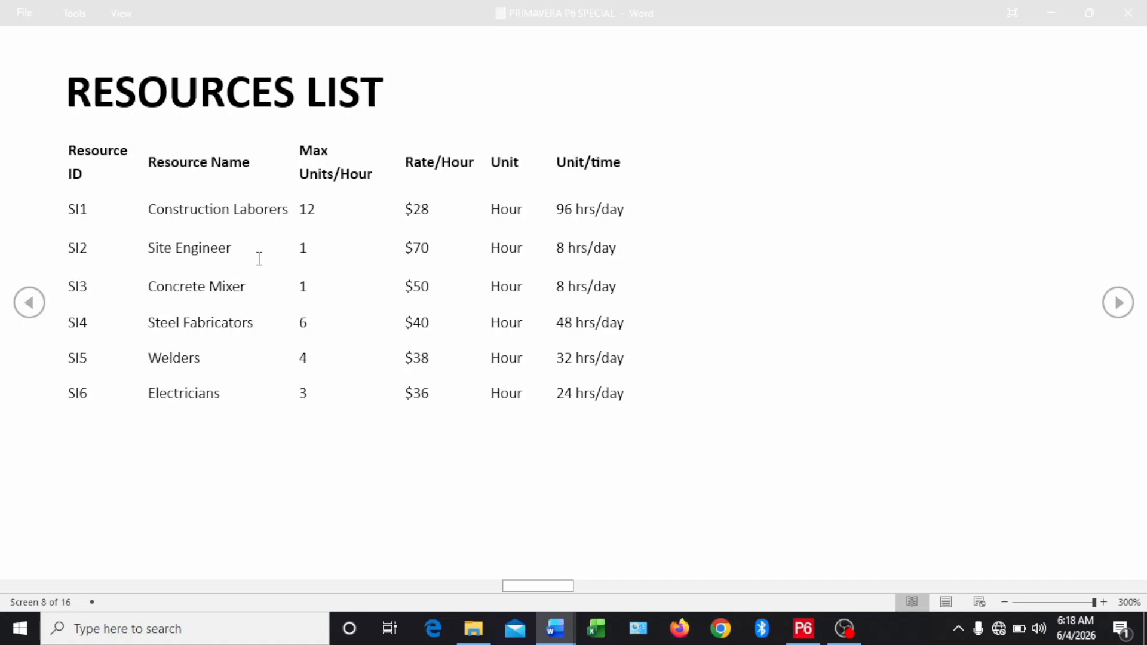
- Return to Primavera P6 and give the new resource the ID SI2 and the name "Site Engineer"
{"action": "left_click", "coordinate": [807, 633]}
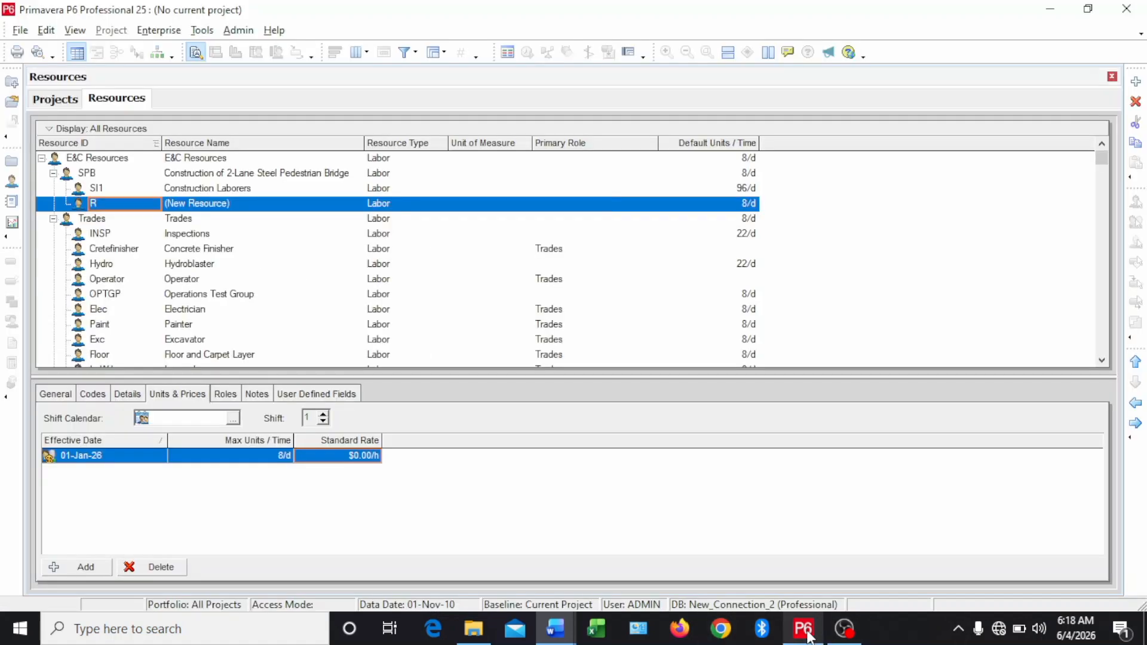
{"action": "left_click", "coordinate": [125, 203]}
{"action": "left_click_drag", "start_coordinate": [125, 203], "coordinate": [90, 206]}
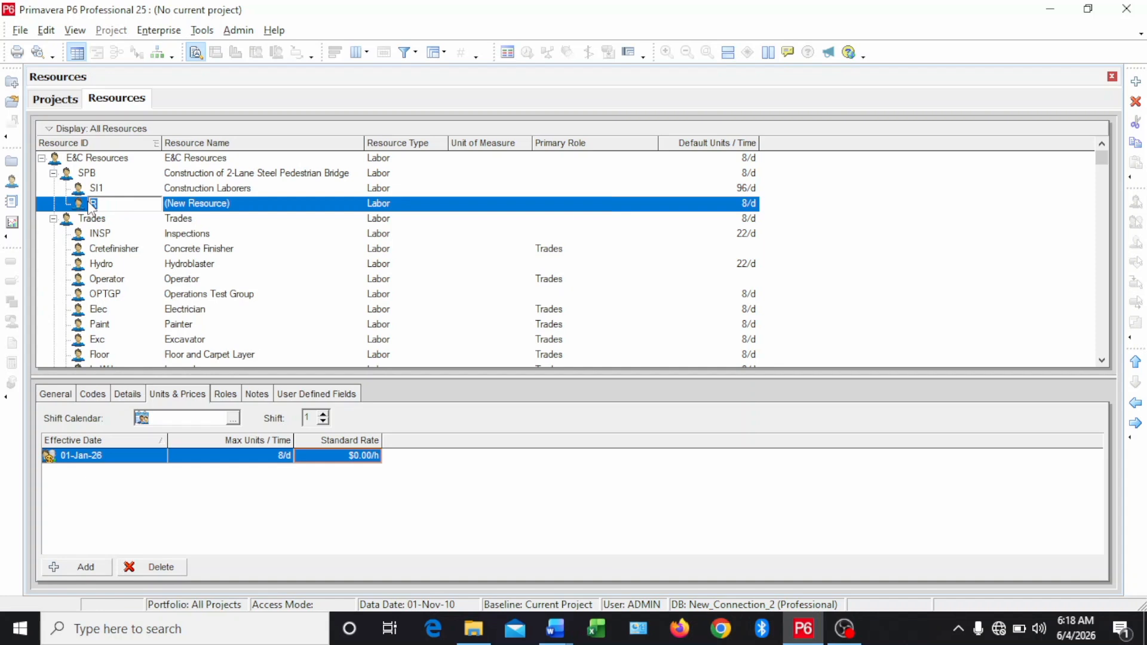
{"action": "type", "text": "SI2"}
{"action": "key", "text": "Return"}
{"action": "left_click", "coordinate": [230, 206]}
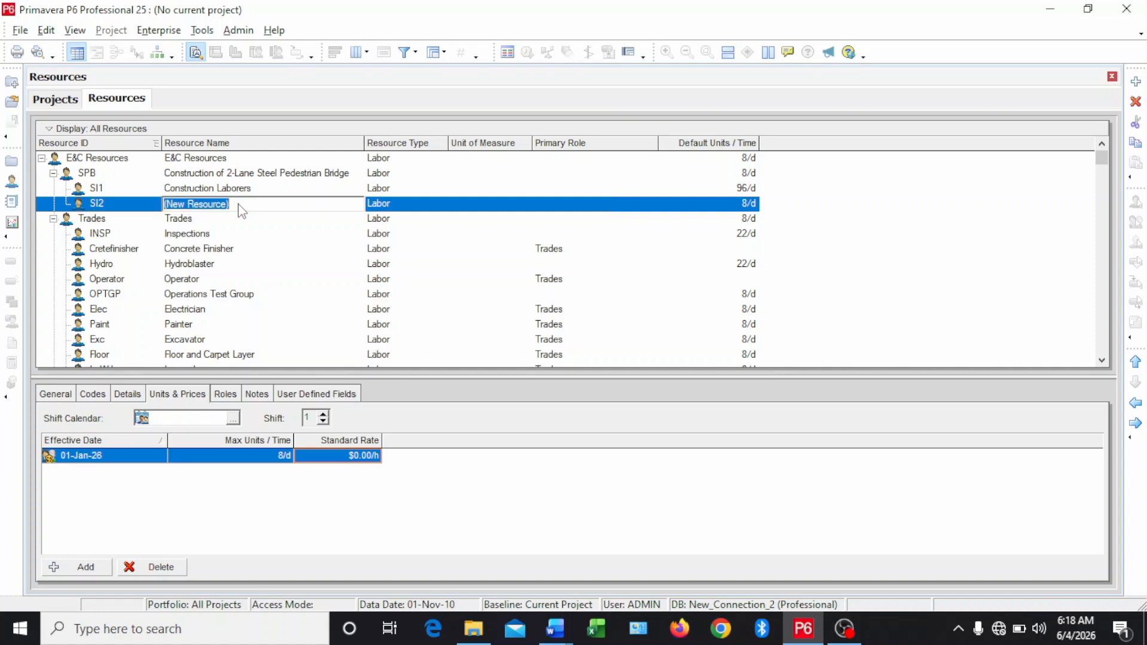
{"action": "type", "text": "Site Engineer"}
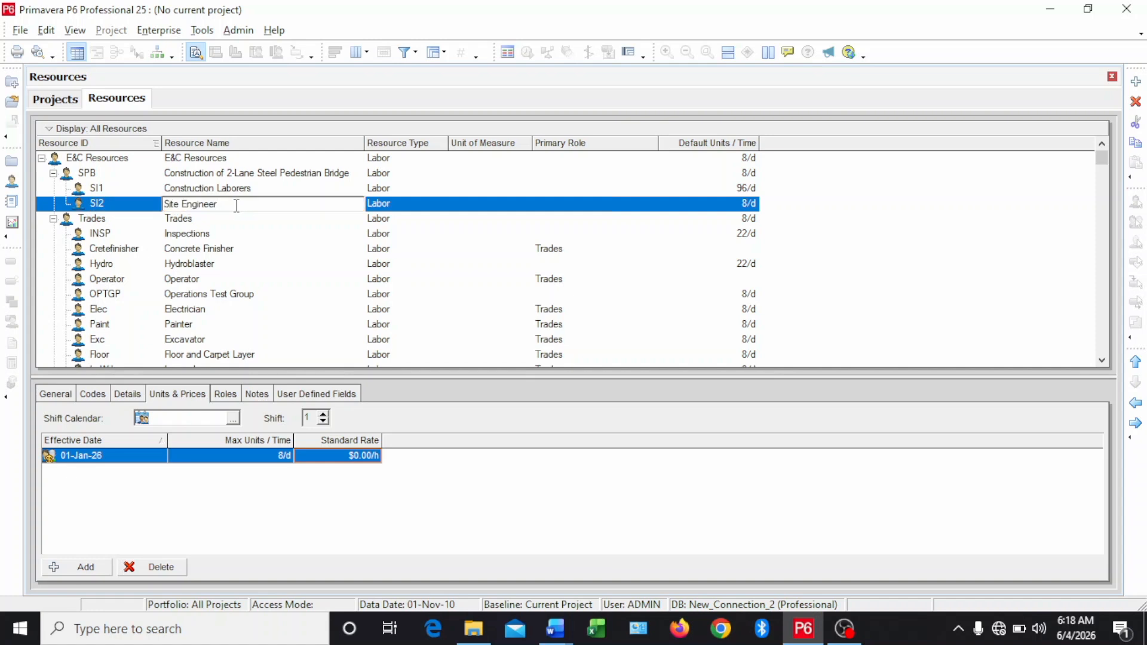
{"action": "key", "text": "Return"}
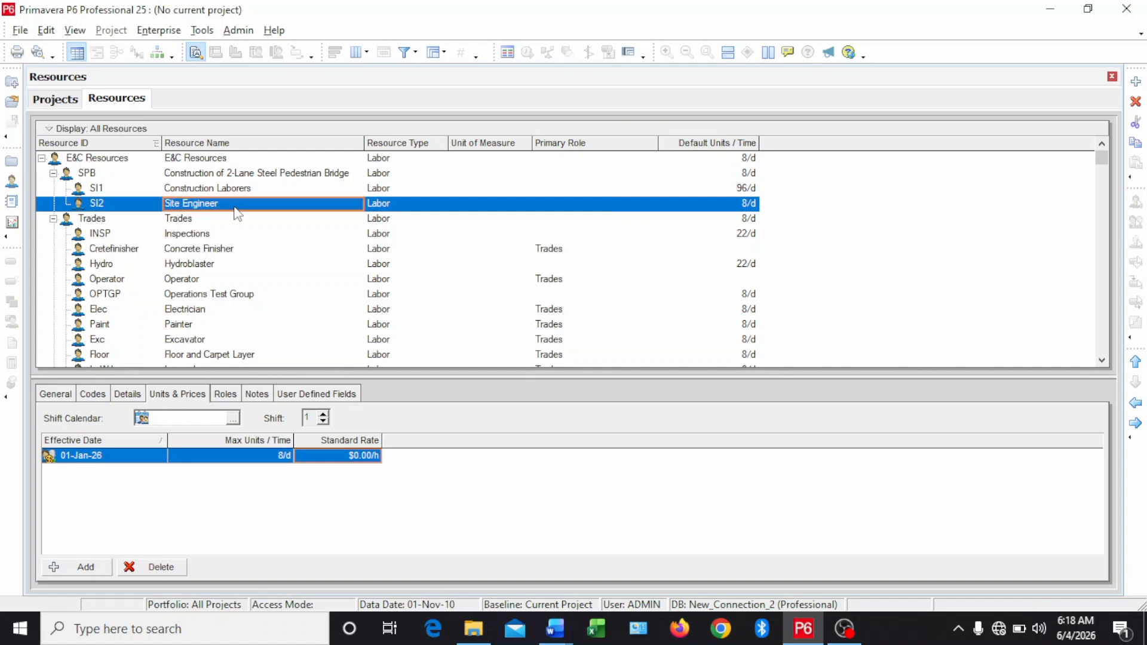
- Check the Site Engineer's default units/time and set its standard rate to $70 per hour for the 01-Jan-26 effective date
{"action": "left_click", "coordinate": [130, 400]}
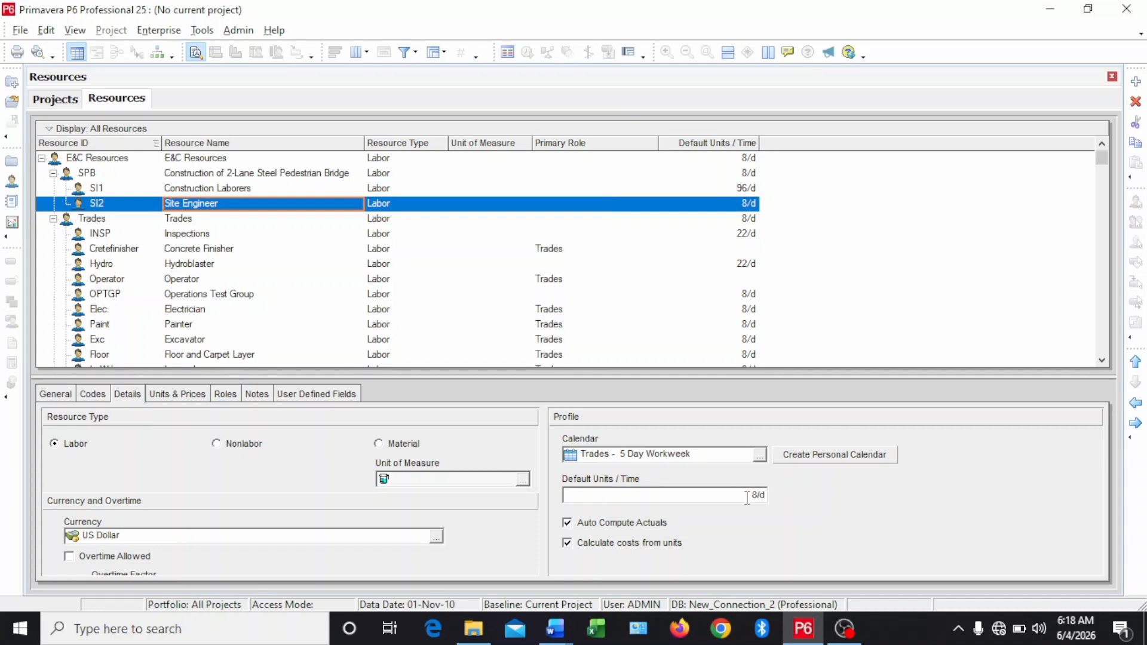
{"action": "left_click", "coordinate": [193, 398]}
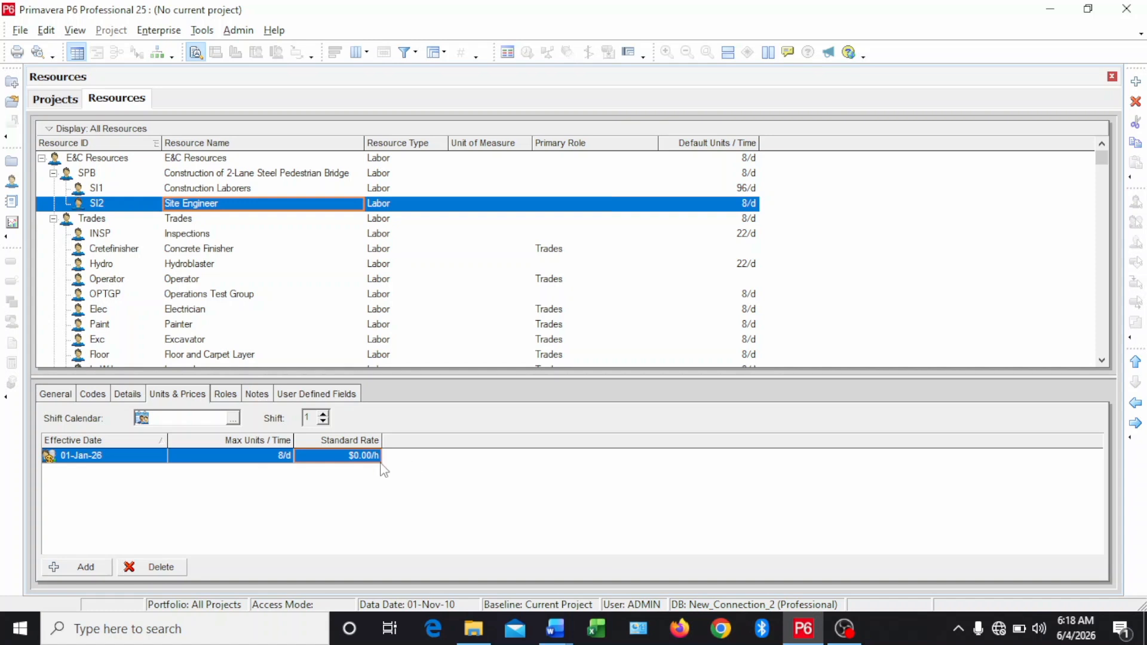
{"action": "left_click", "coordinate": [360, 457]}
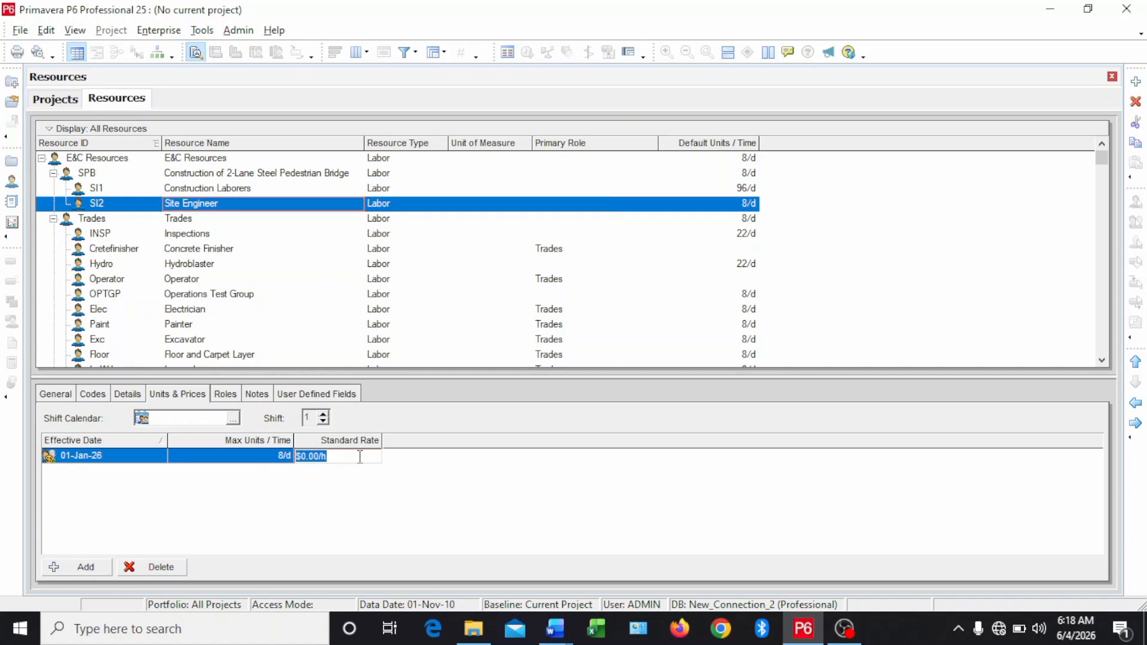
{"action": "type", "text": "70"}
{"action": "key", "text": "Return"}
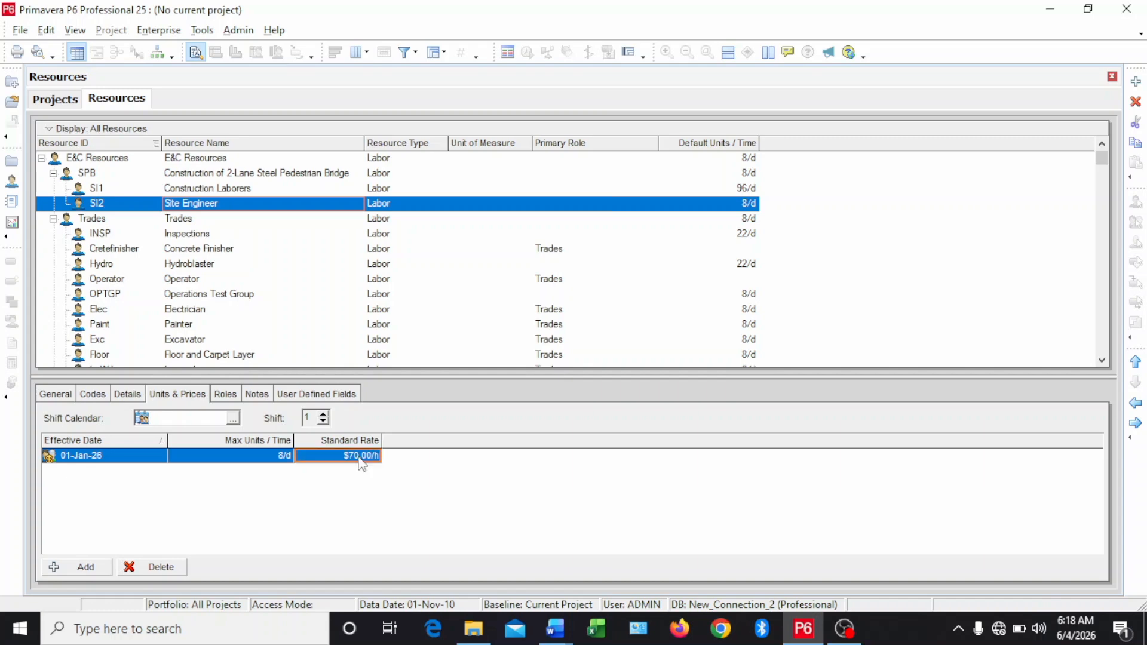
- Switch to the PRIMAVERA P6 SPECIAL document in Word and copy the name "Concrete Mixer" from the resources list
{"action": "mouse_move", "coordinate": [563, 640]}
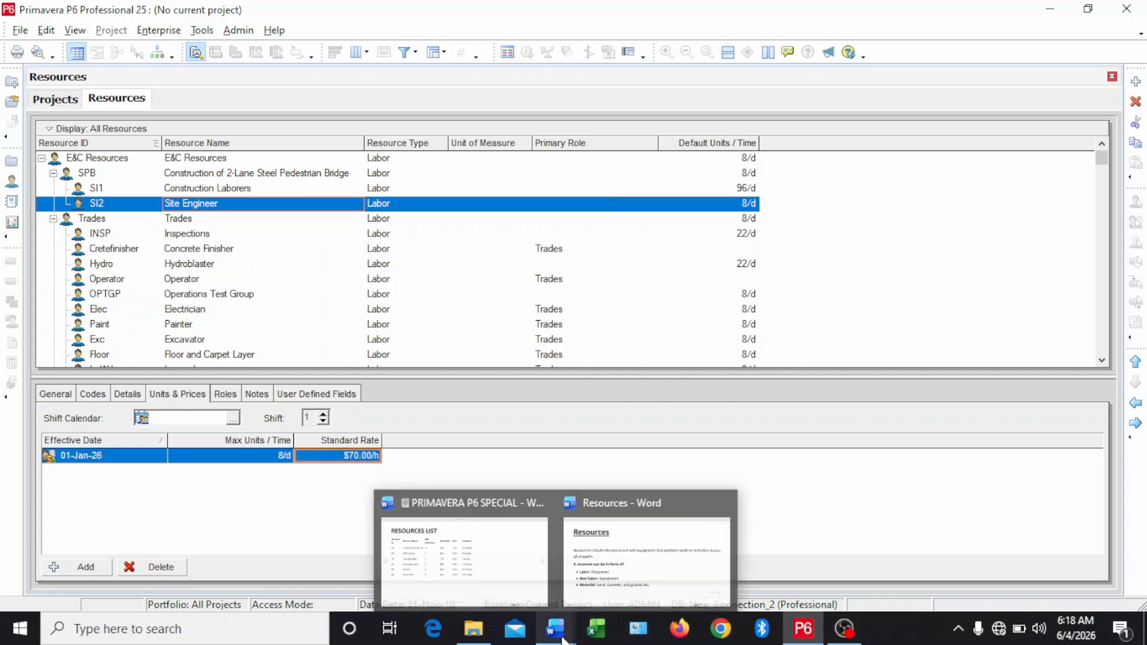
{"action": "left_click", "coordinate": [494, 575]}
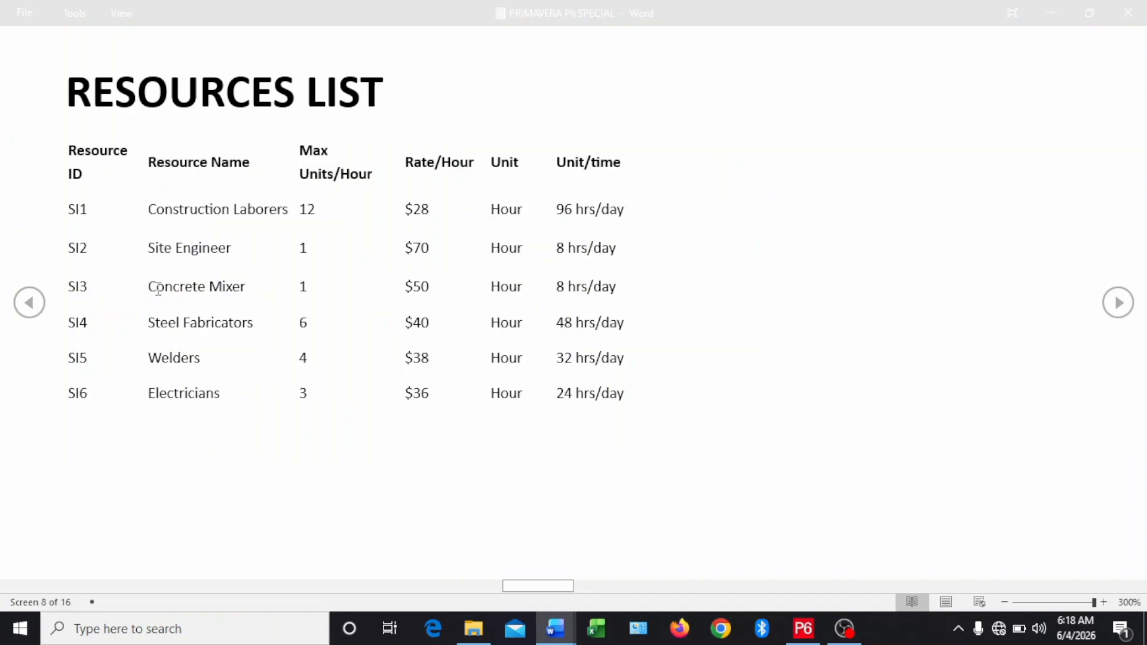
{"action": "left_click_drag", "start_coordinate": [149, 288], "coordinate": [242, 287]}
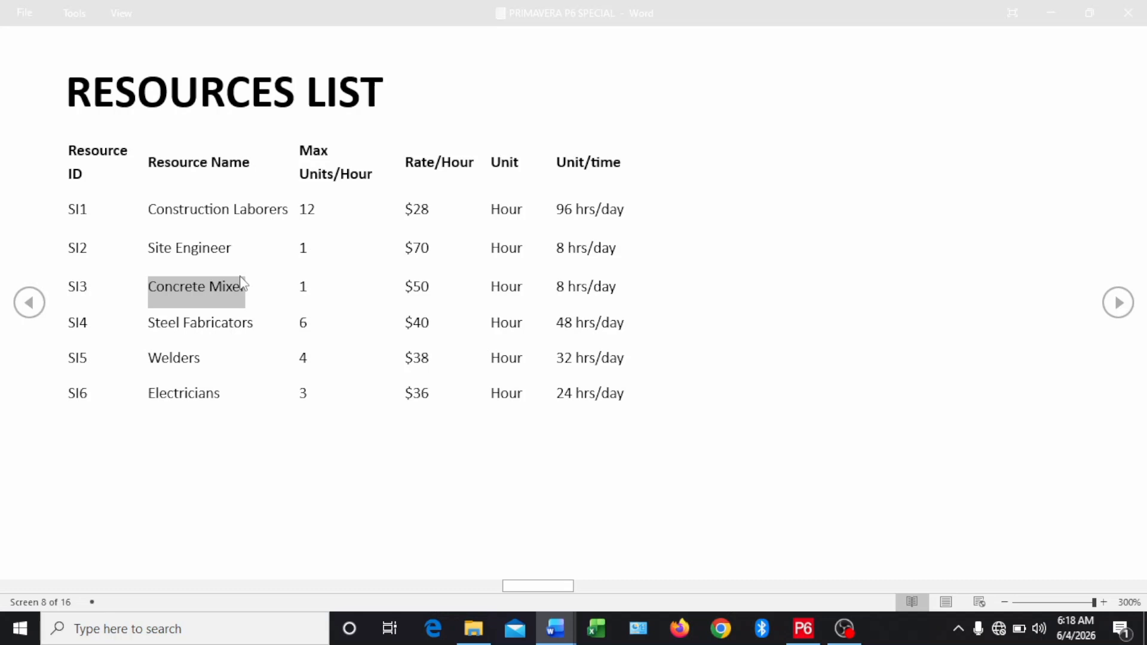
- Return to Primavera P6 and add a new resource directly under SPB, at the same level as Site Engineer
{"action": "left_click", "coordinate": [799, 627]}
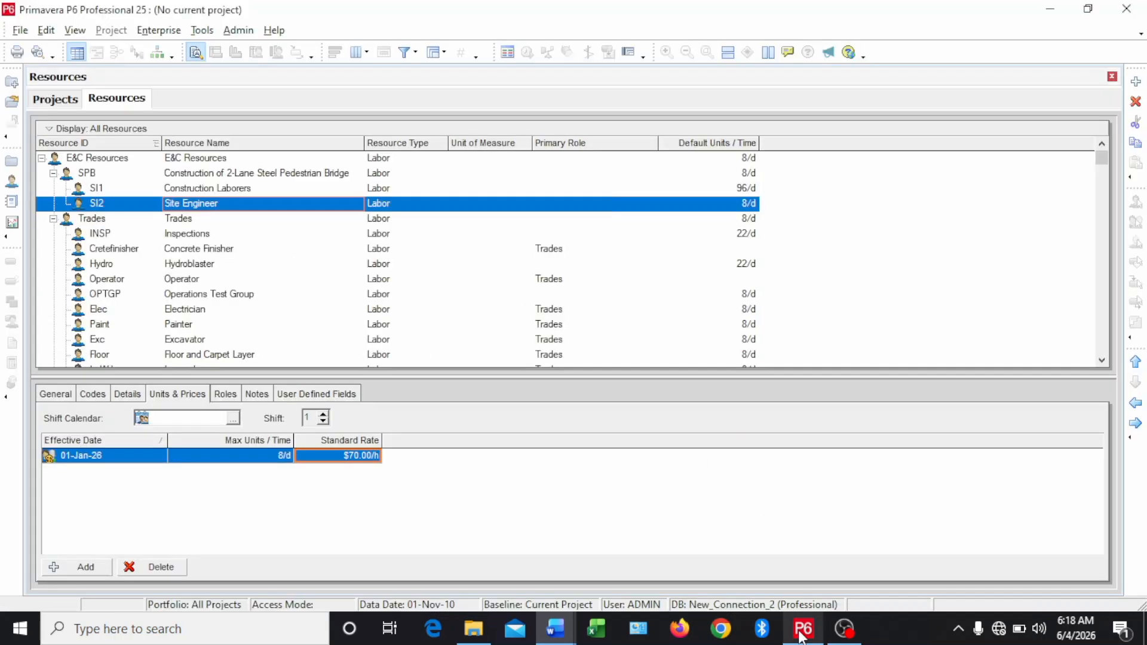
{"action": "left_click", "coordinate": [1135, 81]}
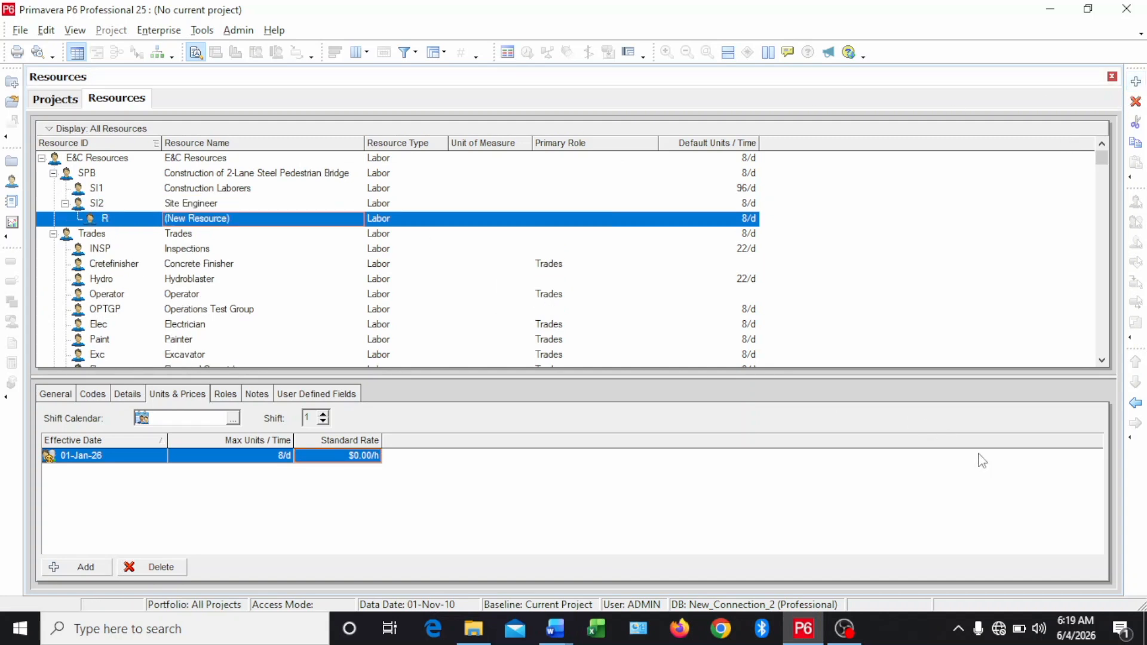
{"action": "left_click", "coordinate": [1137, 405]}
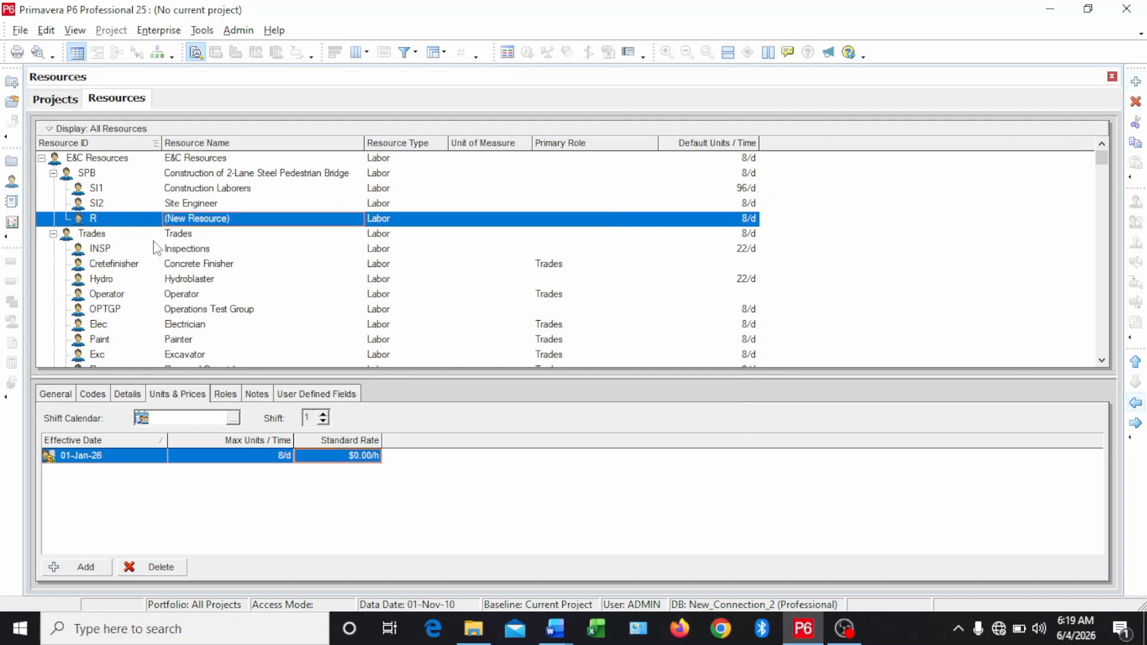
- Set the new resource's ID to SI3 and its name to "Concrete Mixer"
{"action": "left_click", "coordinate": [137, 223]}
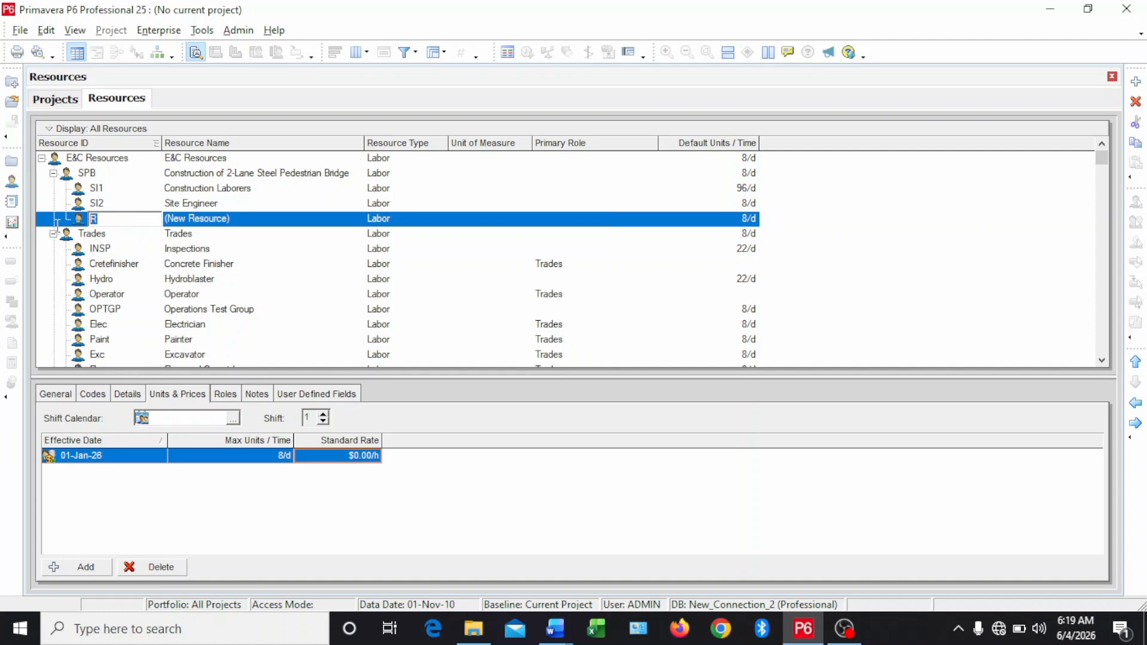
{"action": "type", "text": "SI3"}
{"action": "key", "text": "Return"}
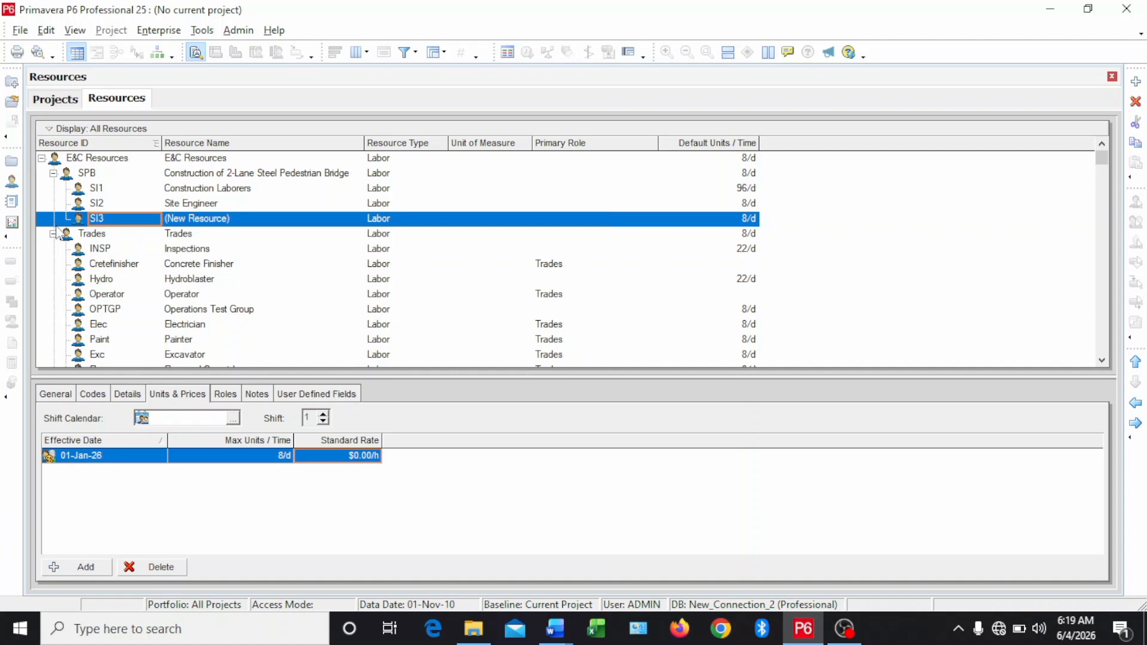
{"action": "left_click", "coordinate": [238, 222]}
{"action": "left_click", "coordinate": [239, 220]}
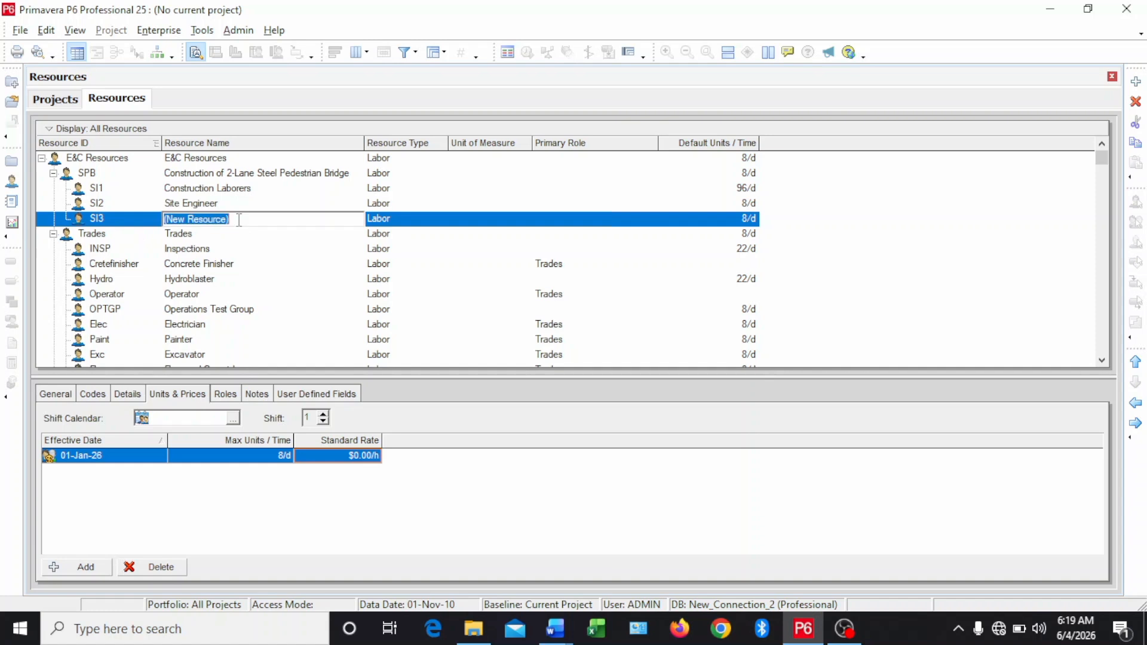
{"action": "type", "text": "Concrete Mixer"}
{"action": "key", "text": "Return"}
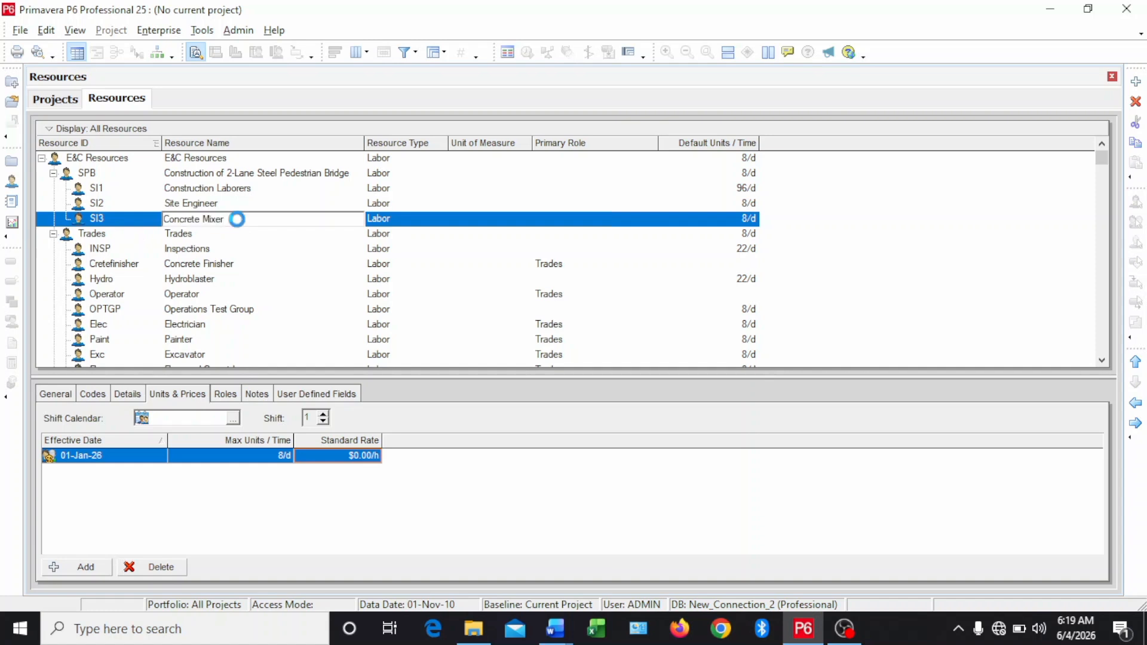
- Check the Concrete Mixer's default units/time and set its standard rate to $50 per hour for the 01-Jan-26 effective date
{"action": "left_click", "coordinate": [127, 396]}
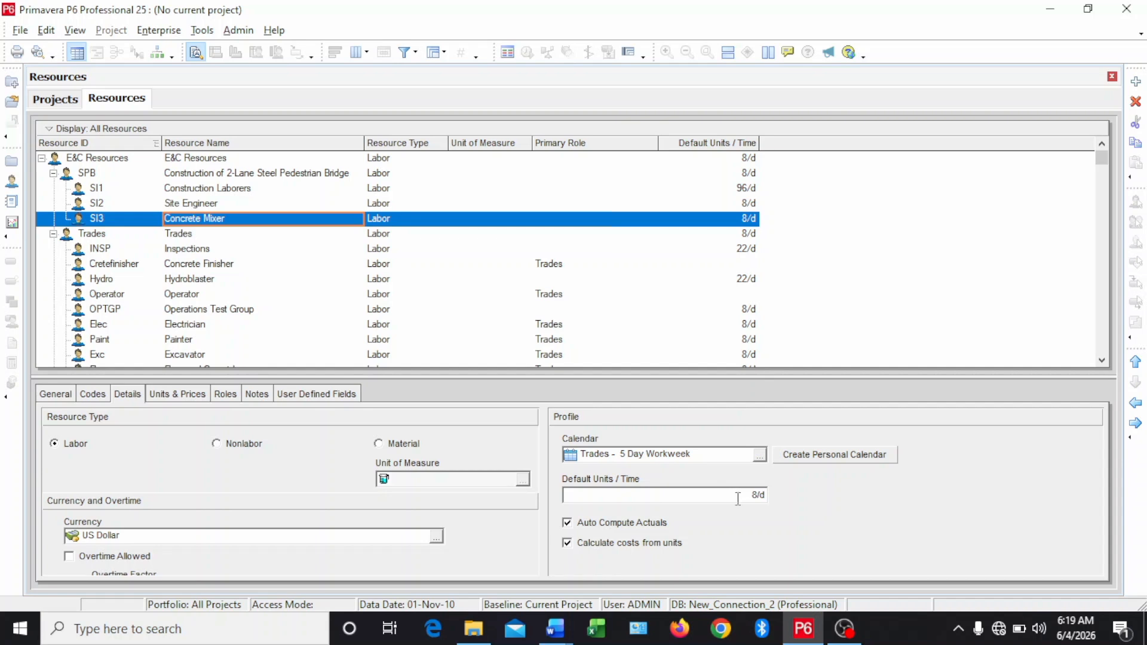
{"action": "left_click", "coordinate": [177, 400]}
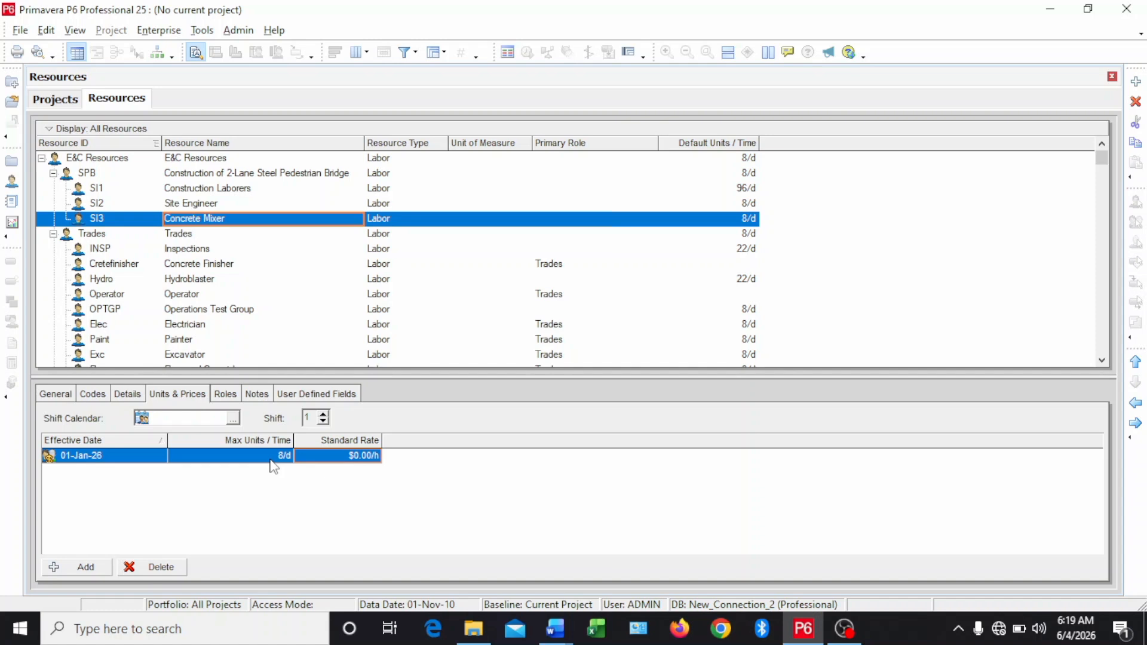
{"action": "left_click", "coordinate": [356, 454]}
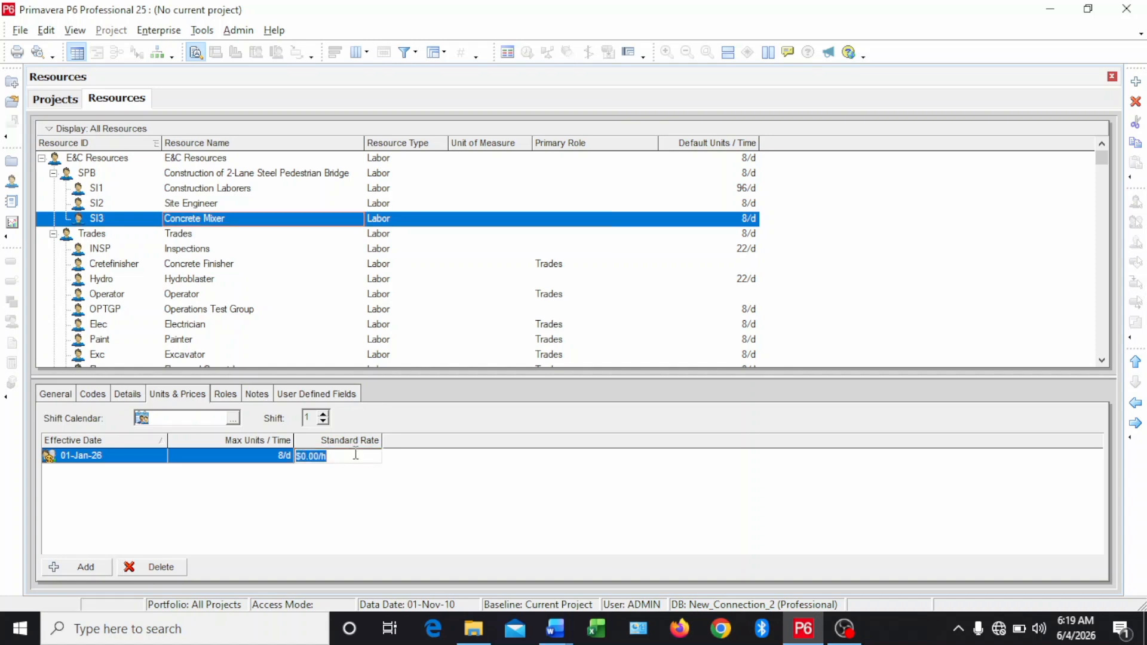
{"action": "type", "text": "50"}
{"action": "key", "text": "Return"}
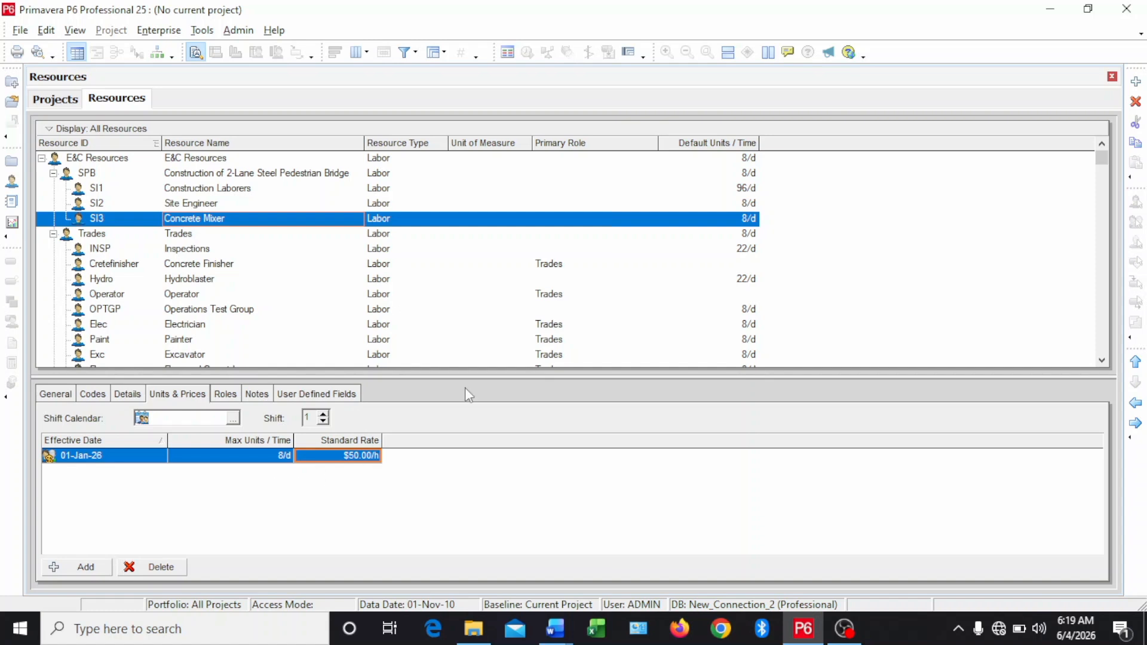
- Switch to the PRIMAVERA P6 SPECIAL document in Word and copy the name "Steel Fabricators" from the resources list
{"action": "mouse_move", "coordinate": [562, 635]}
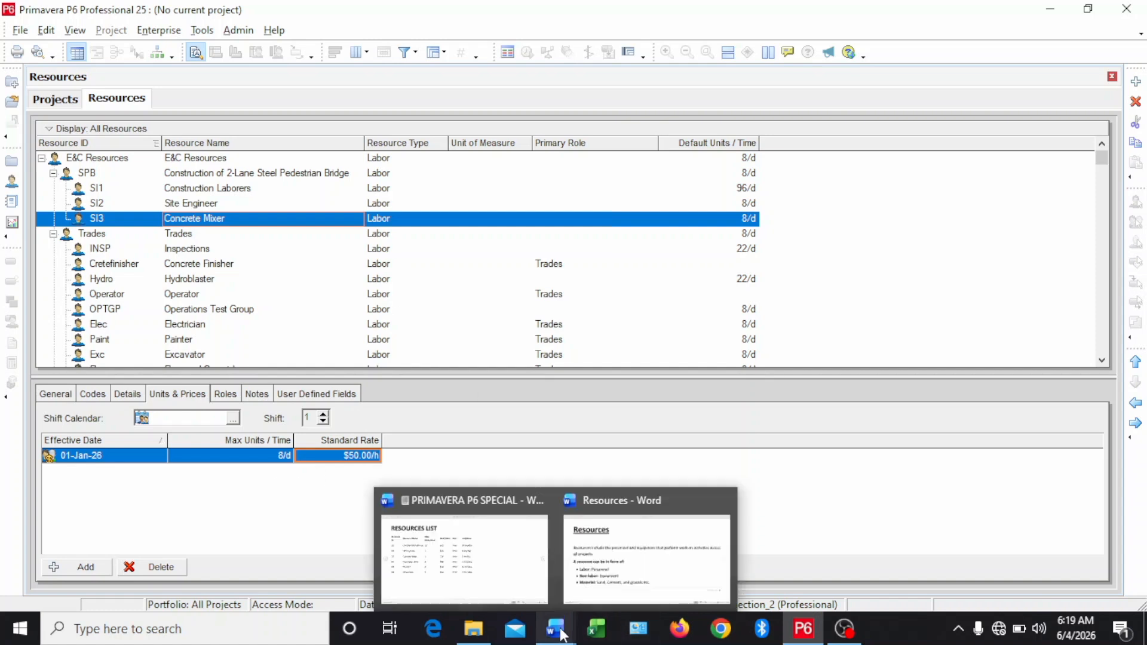
{"action": "left_click", "coordinate": [504, 582]}
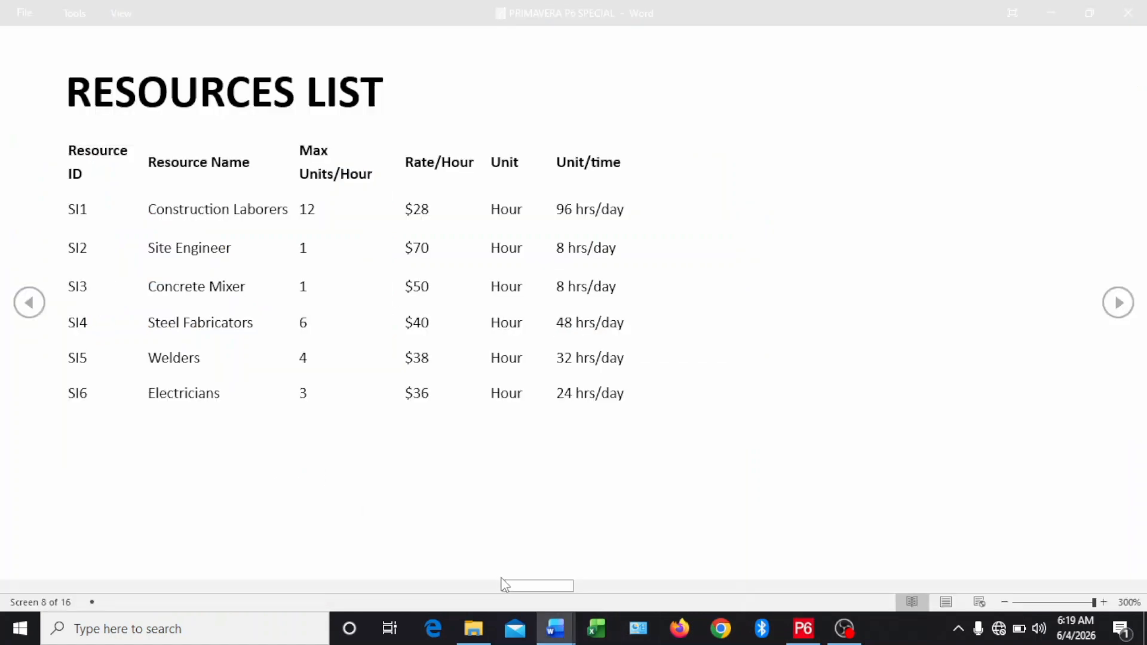
{"action": "left_click", "coordinate": [144, 328]}
{"action": "key", "text": "ctrl+c"}
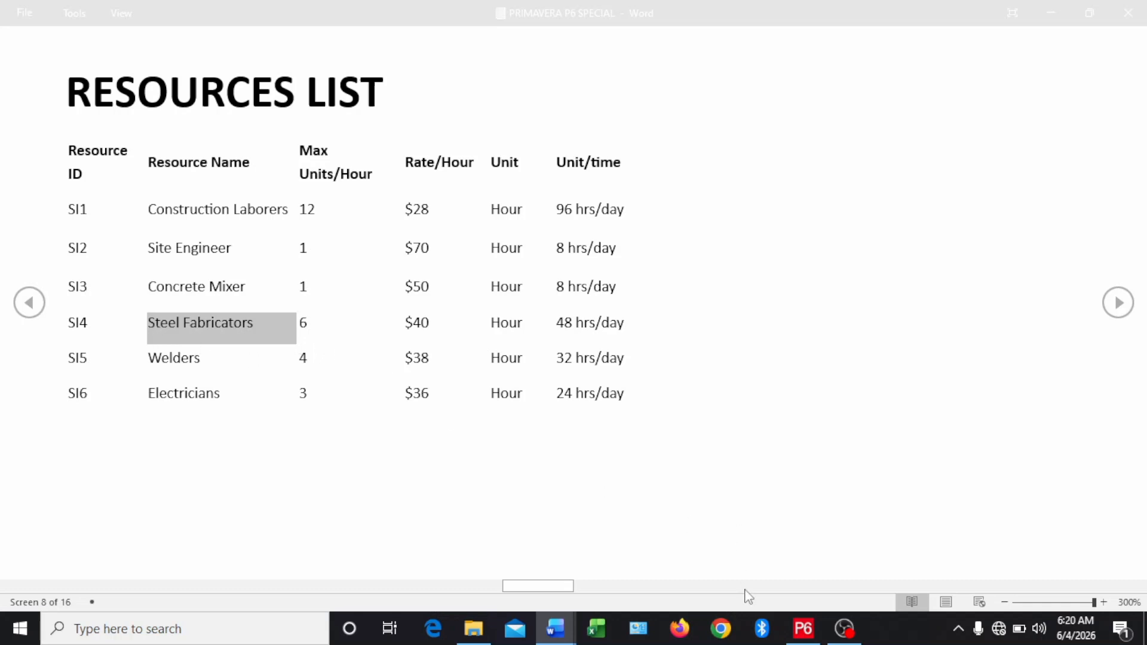
- Return to Primavera P6 and add a resource named "Steel Fabricators" directly under SPB, at the same level as Concrete Mixer
{"action": "left_click", "coordinate": [804, 634]}
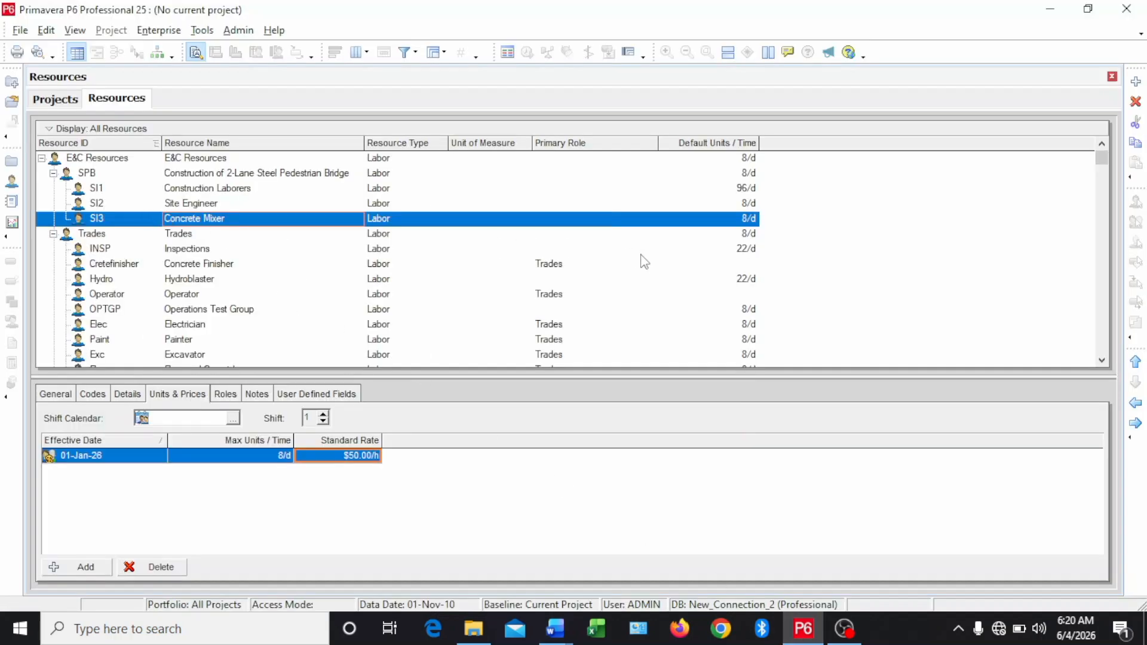
{"action": "left_click", "coordinate": [1136, 81]}
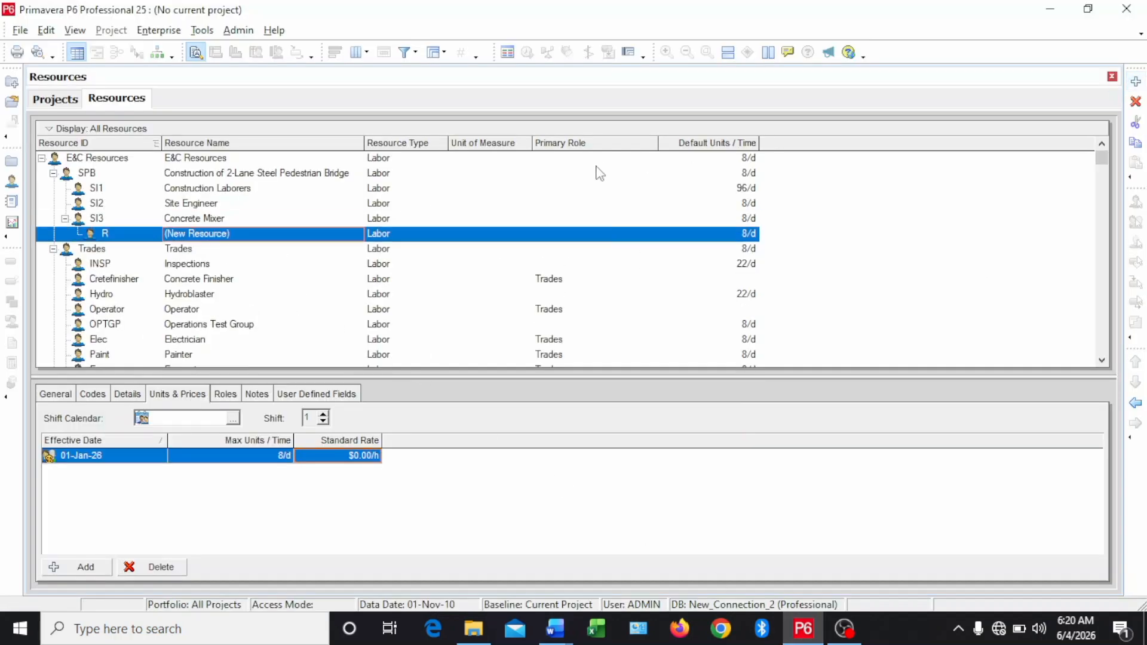
{"action": "left_click", "coordinate": [1136, 403]}
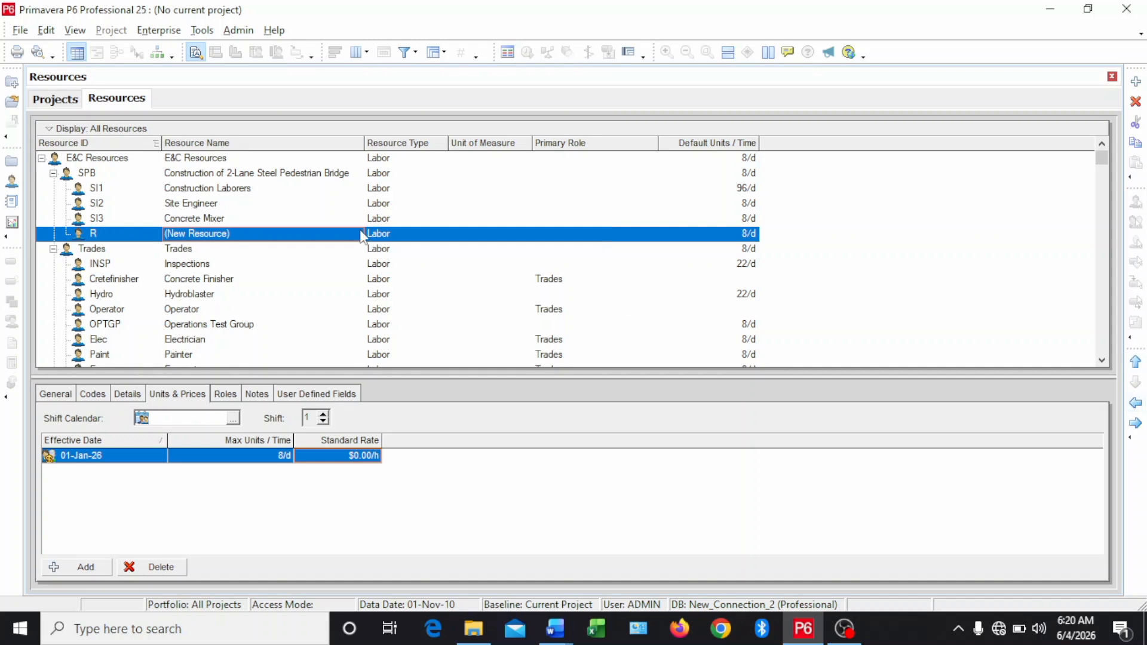
{"action": "left_click", "coordinate": [239, 233]}
{"action": "left_click_drag", "start_coordinate": [239, 234], "coordinate": [140, 232]}
{"action": "key", "text": "ctrl+v"}
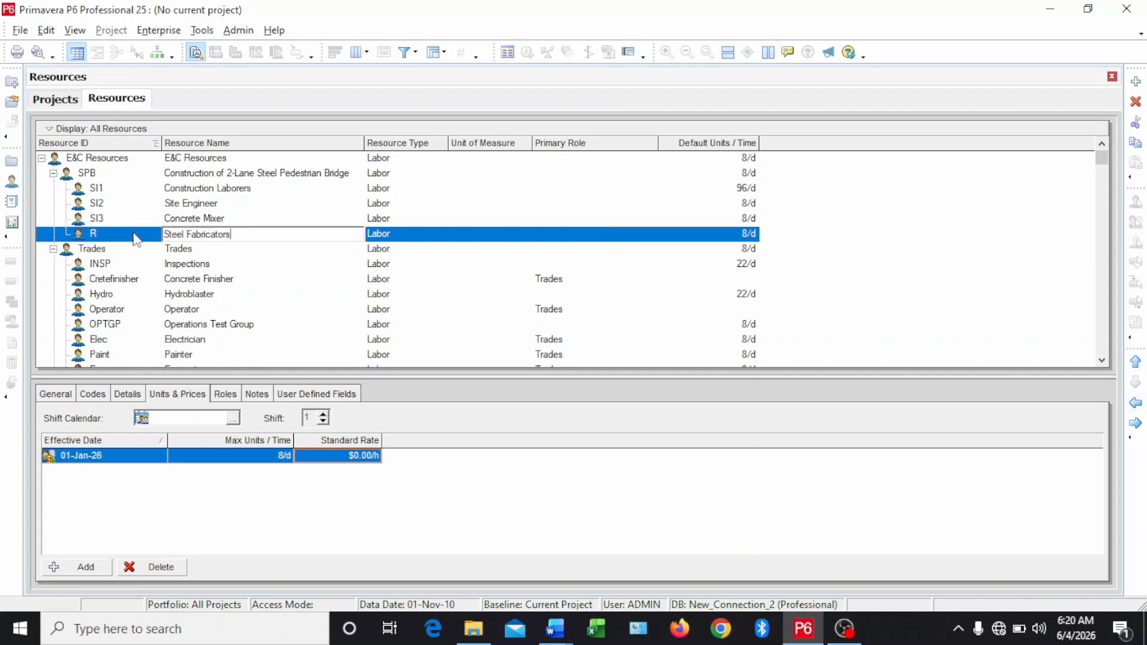
- Set the resource ID of Steel Fabricators to SI4
{"action": "left_click", "coordinate": [122, 234]}
{"action": "left_click", "coordinate": [124, 234]}
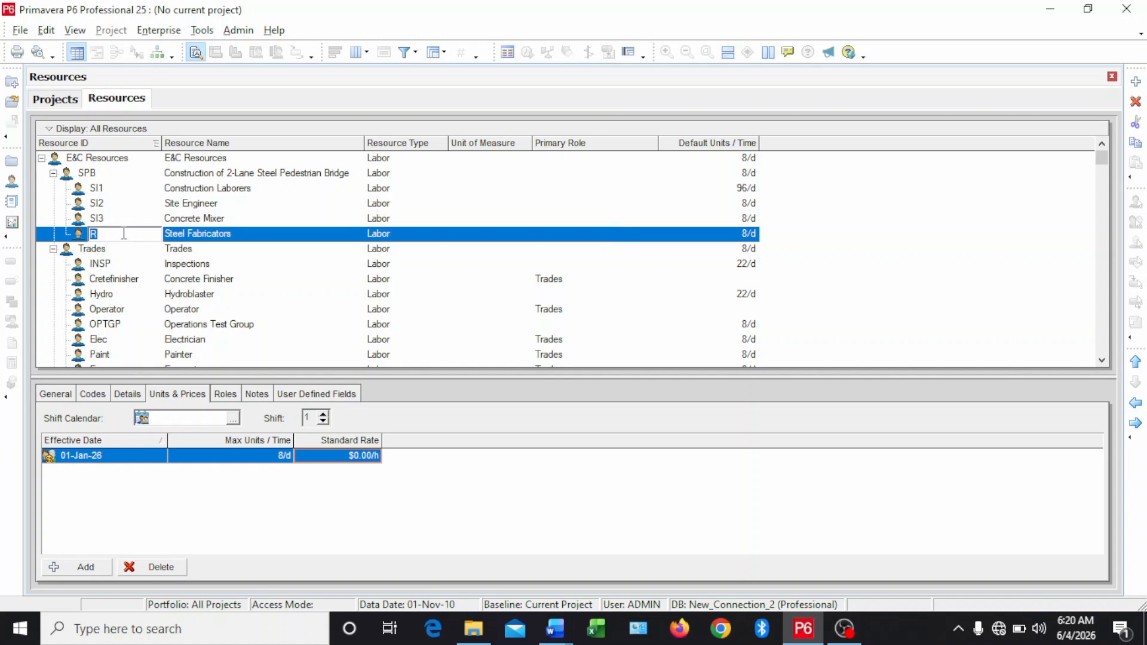
{"action": "type", "text": "SI4"}
{"action": "key", "text": "Return"}
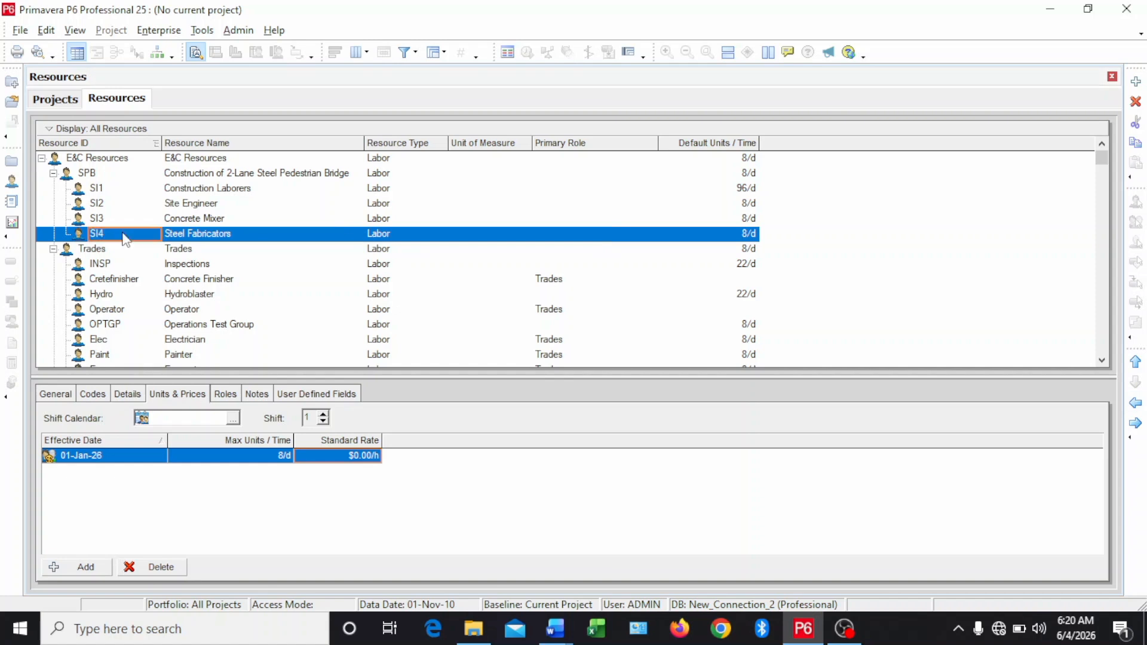
- Set the default units/time of Steel Fabricators to 48/d
{"action": "left_click", "coordinate": [127, 395]}
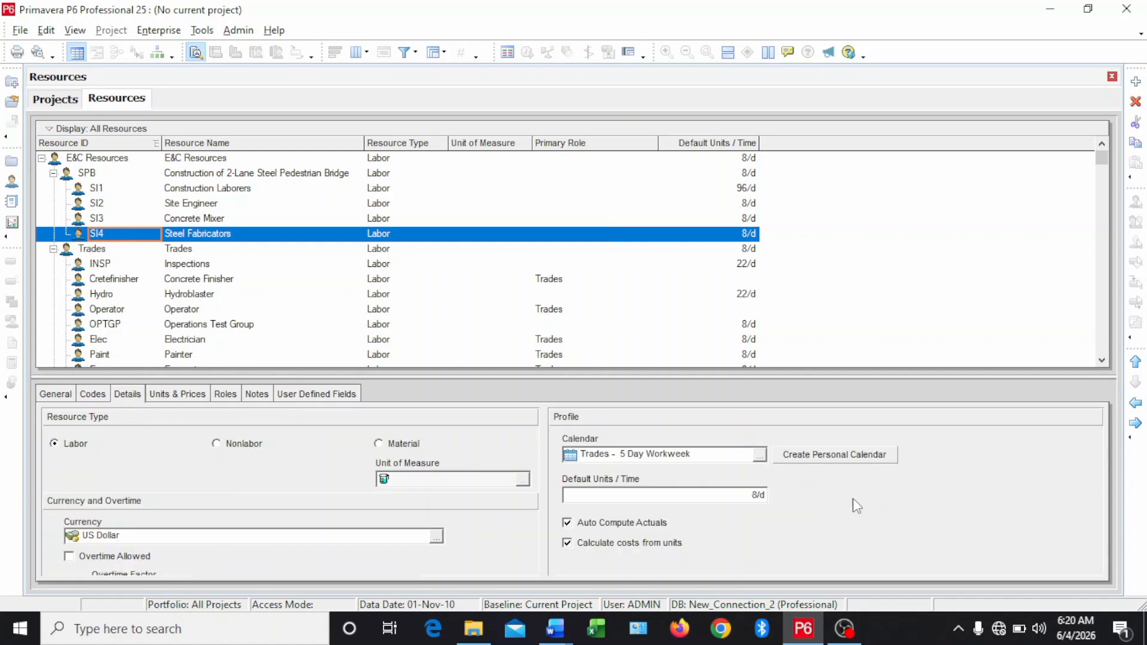
{"action": "left_click", "coordinate": [757, 496]}
{"action": "left_click_drag", "start_coordinate": [728, 499], "coordinate": [546, 498]}
{"action": "type", "text": "4"}
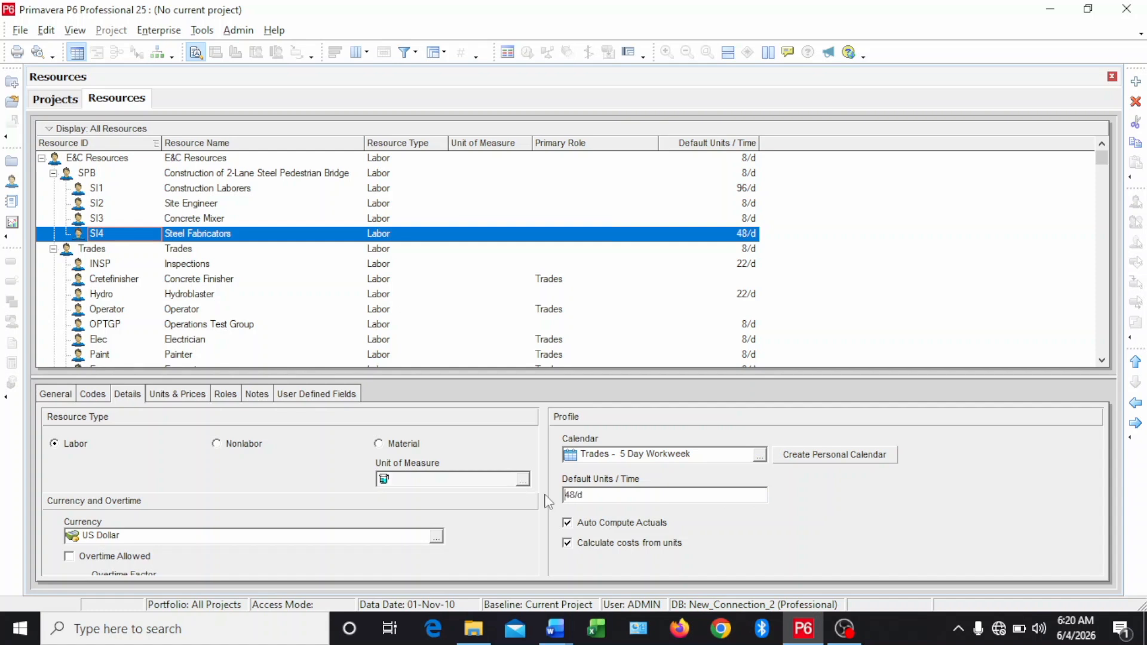
- Set Steel Fabricators' max units/time to 48/d and standard rate to $40 per hour for the 01-Jan-26 effective date
{"action": "left_click", "coordinate": [180, 395]}
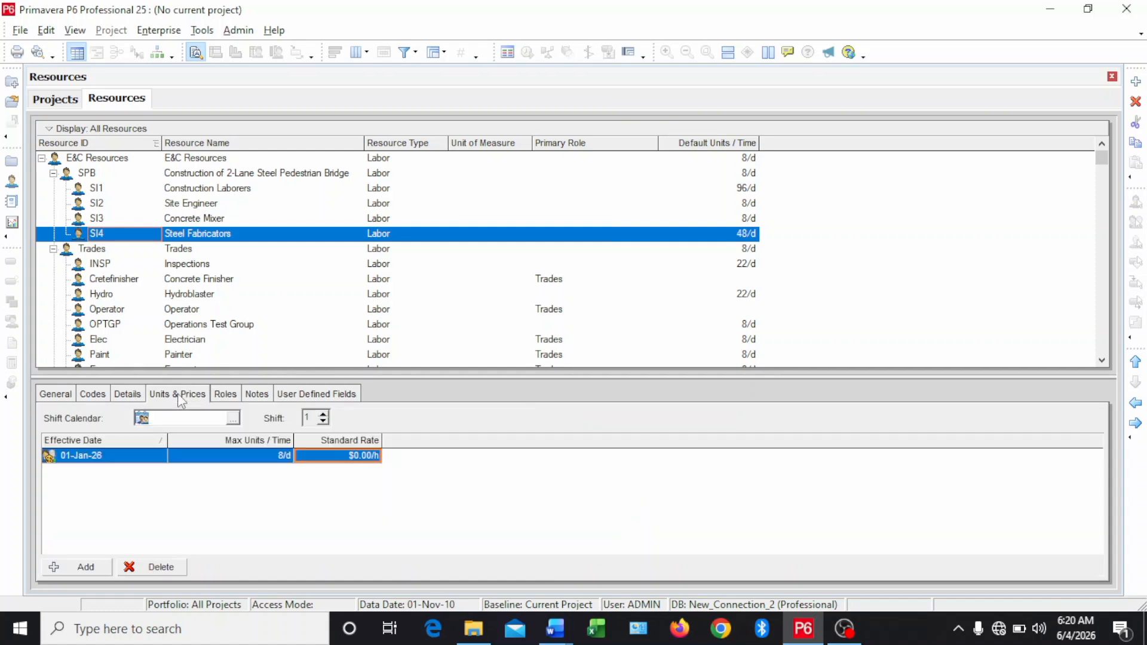
{"action": "left_click", "coordinate": [274, 457]}
{"action": "left_click", "coordinate": [275, 457]}
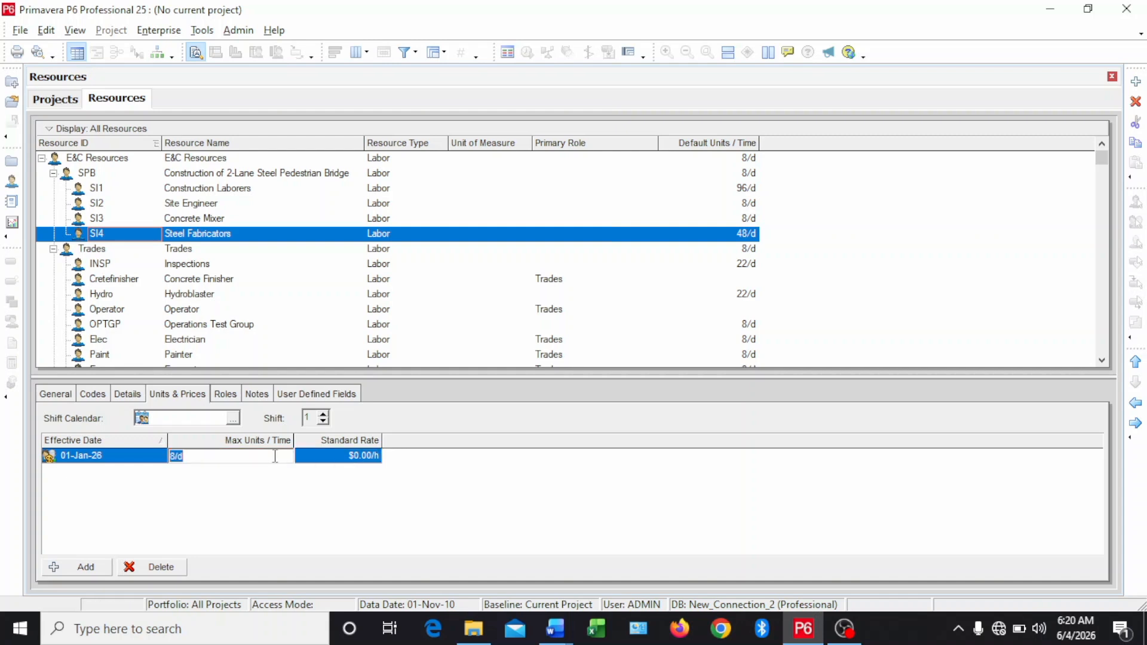
{"action": "type", "text": "48"}
{"action": "key", "text": "Return"}
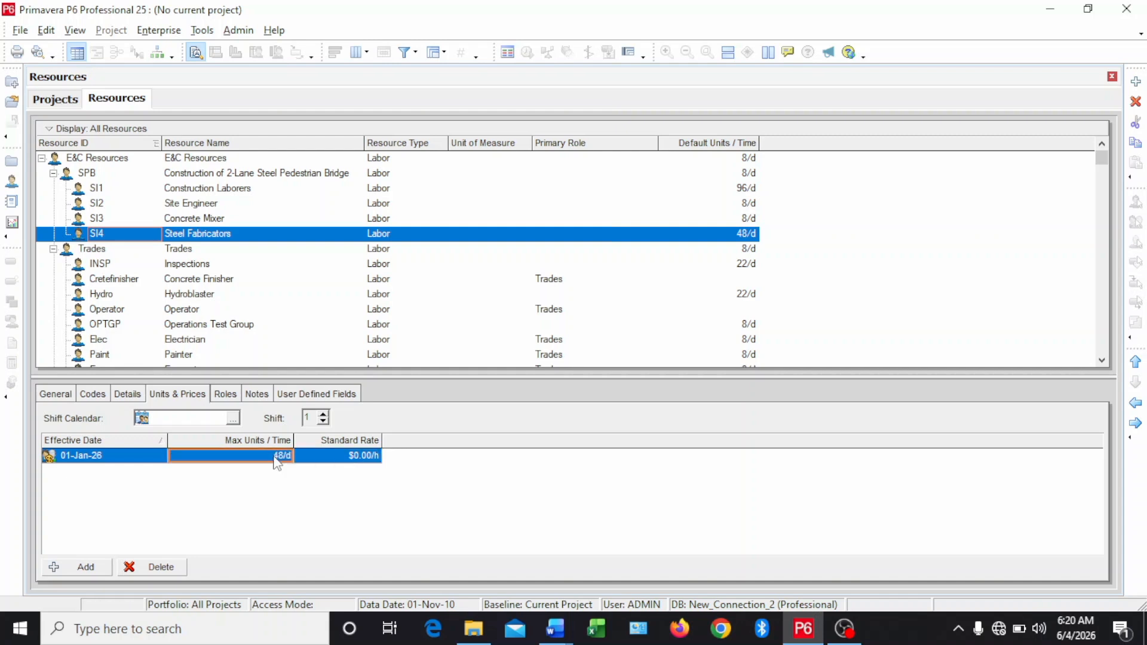
{"action": "left_click", "coordinate": [346, 460]}
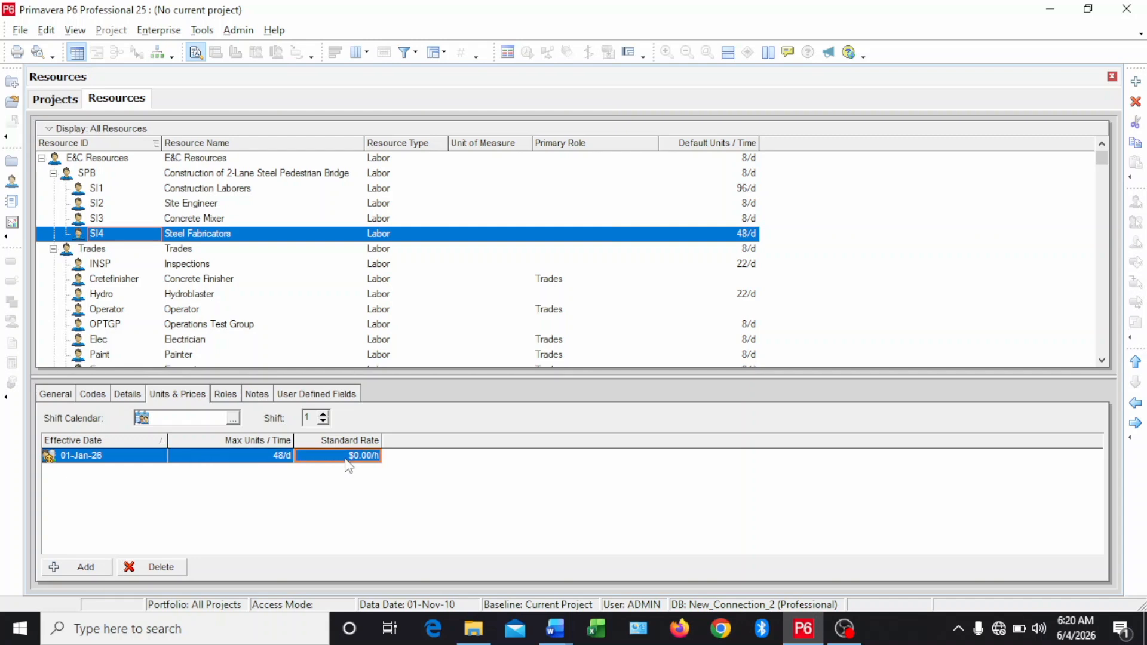
{"action": "left_click", "coordinate": [346, 458]}
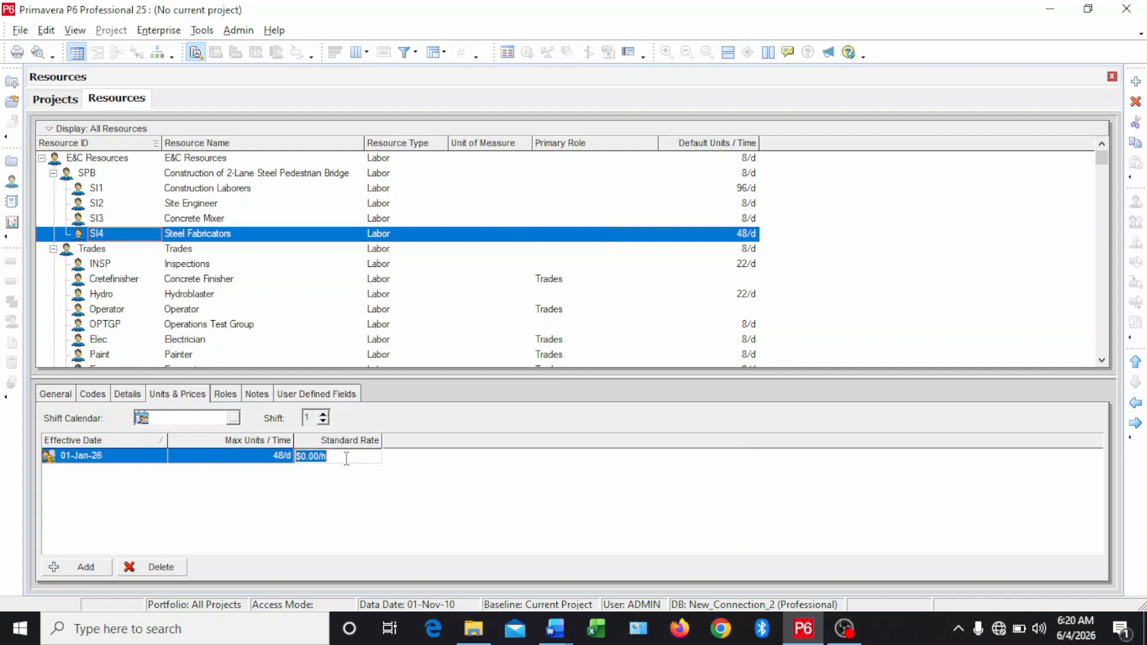
{"action": "type", "text": "40"}
{"action": "key", "text": "Return"}
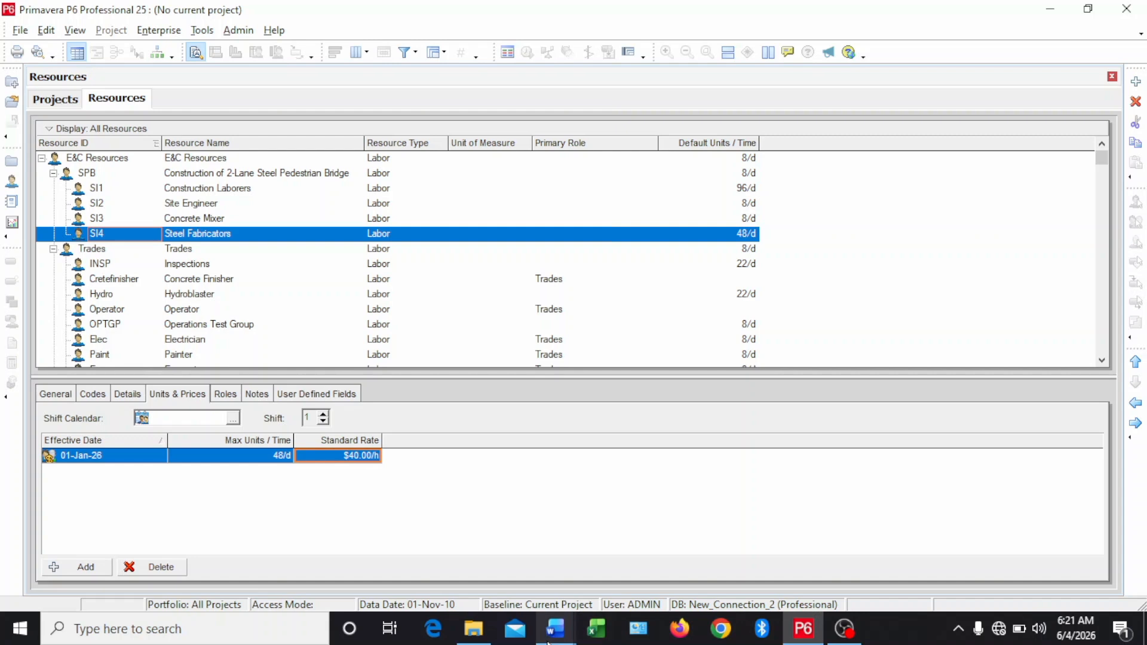
- Switch to the PRIMAVERA P6 SPECIAL document in Word and copy the name "Welders" from the resources list
{"action": "mouse_move", "coordinate": [555, 629]}
{"action": "left_click", "coordinate": [525, 573]}
{"action": "left_click", "coordinate": [149, 322]}
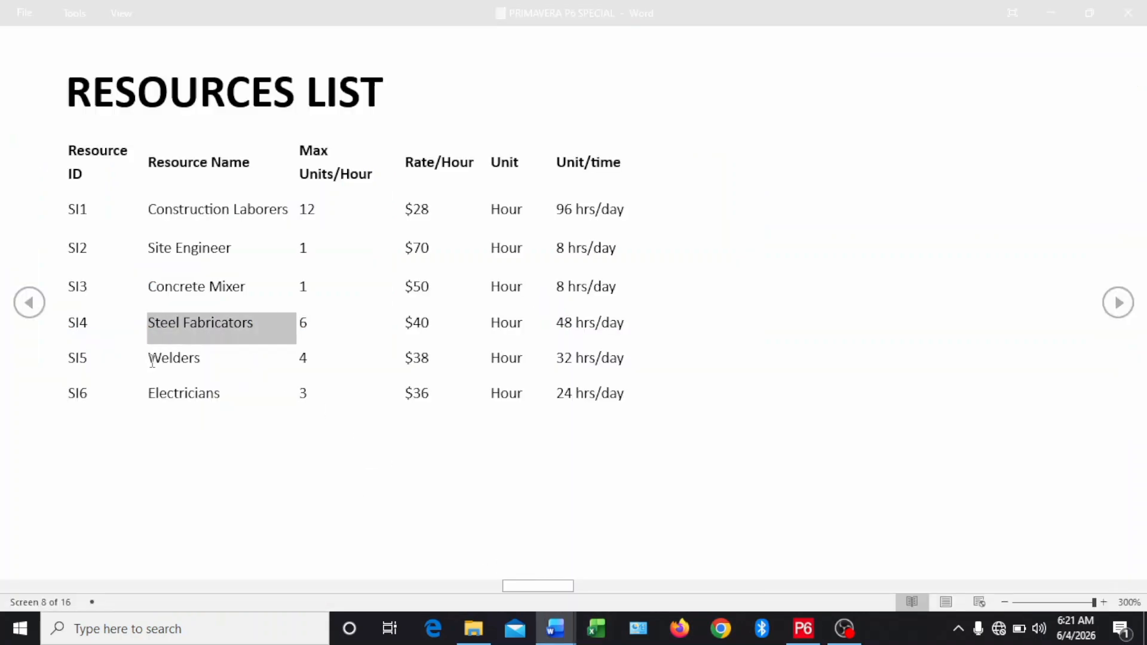
{"action": "left_click_drag", "start_coordinate": [151, 360], "coordinate": [205, 360]}
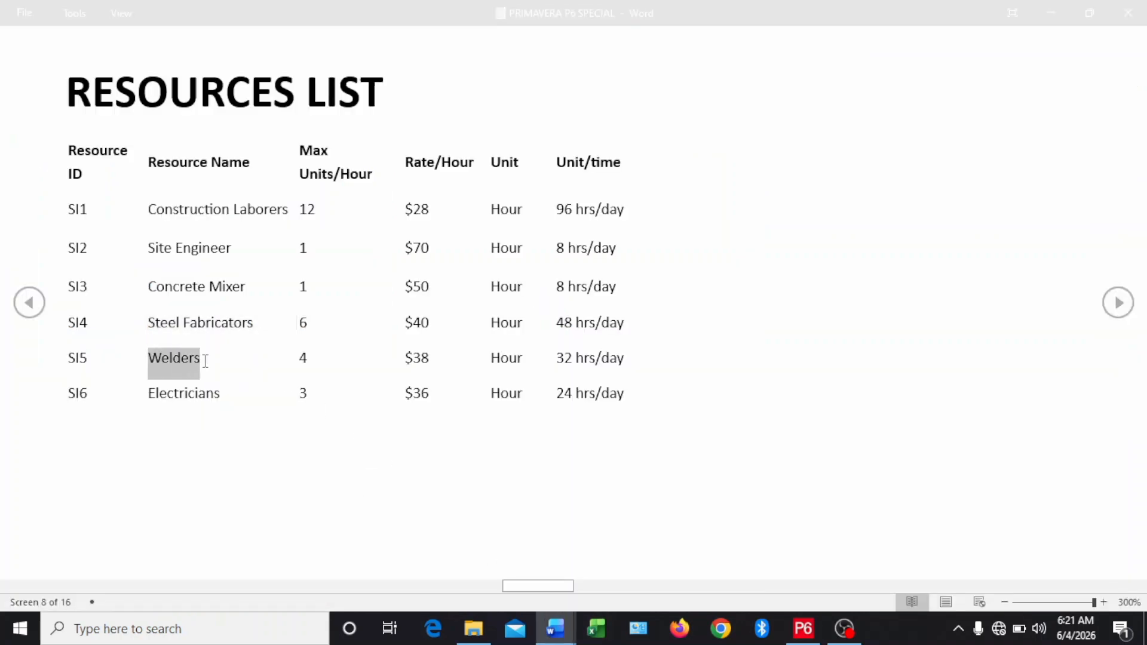
- Return to Primavera P6 and add a resource named "Welders" directly under SPB, at the same level as Steel Fabricators
{"action": "left_click", "coordinate": [804, 628]}
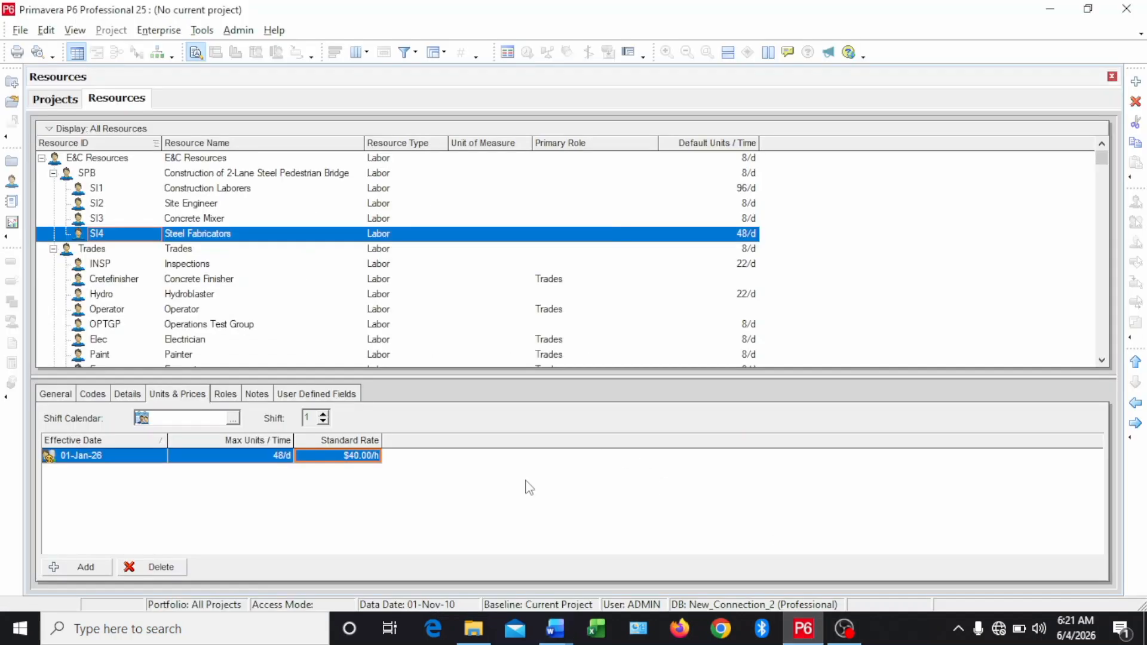
{"action": "left_click", "coordinate": [1138, 83]}
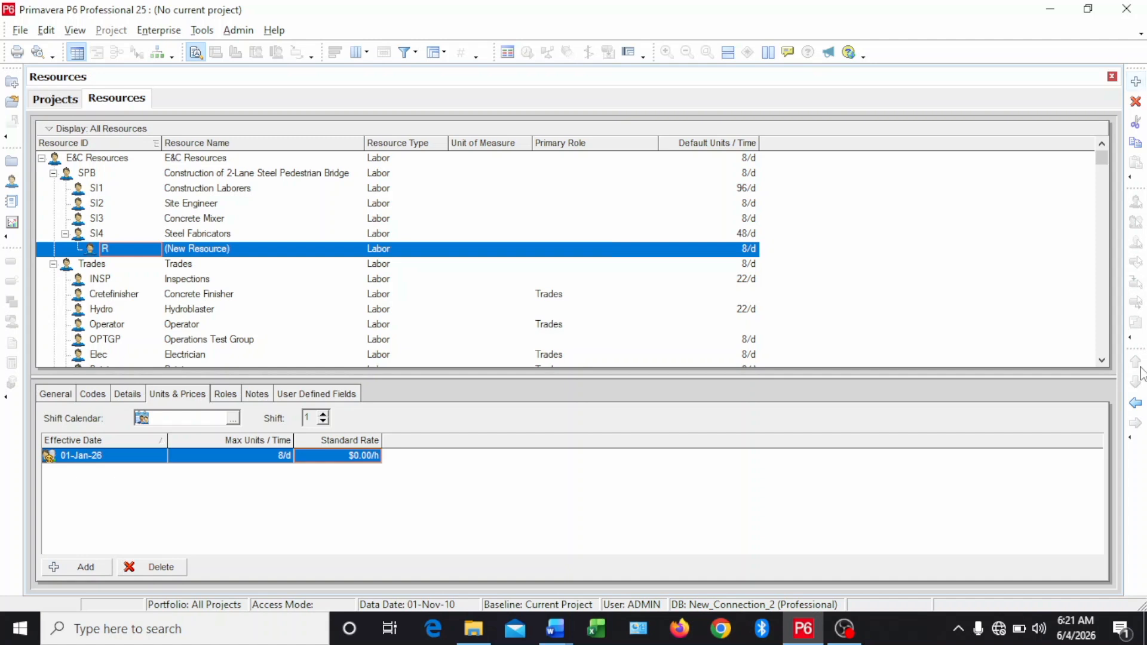
{"action": "left_click", "coordinate": [251, 248]}
{"action": "type", "text": "Welders"}
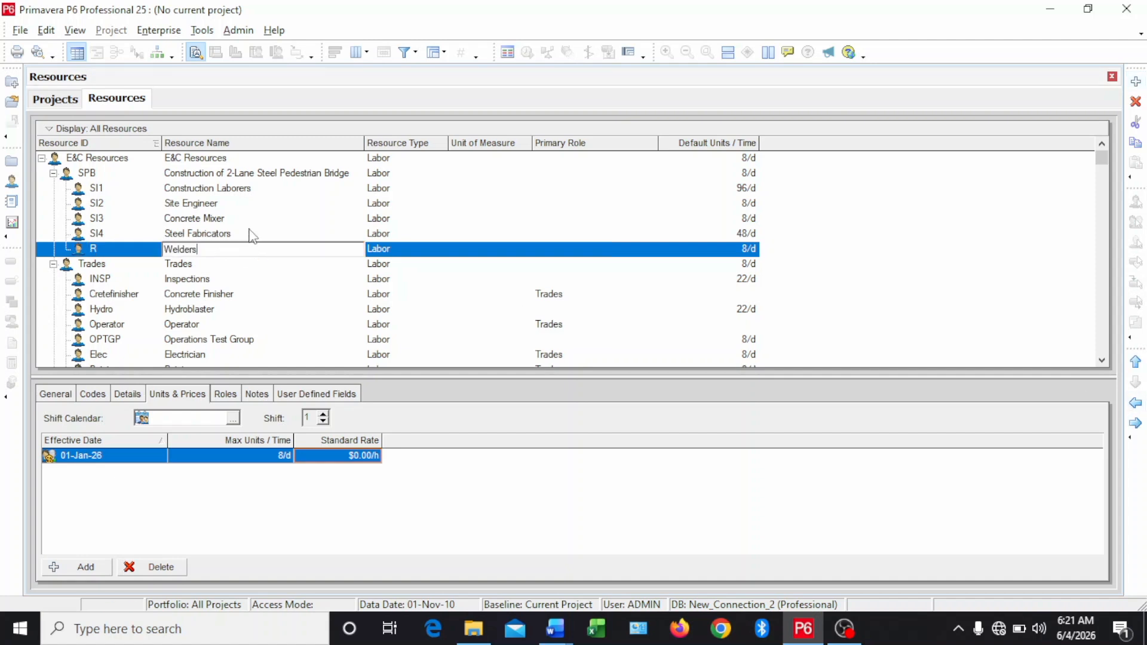
{"action": "key", "text": "Return"}
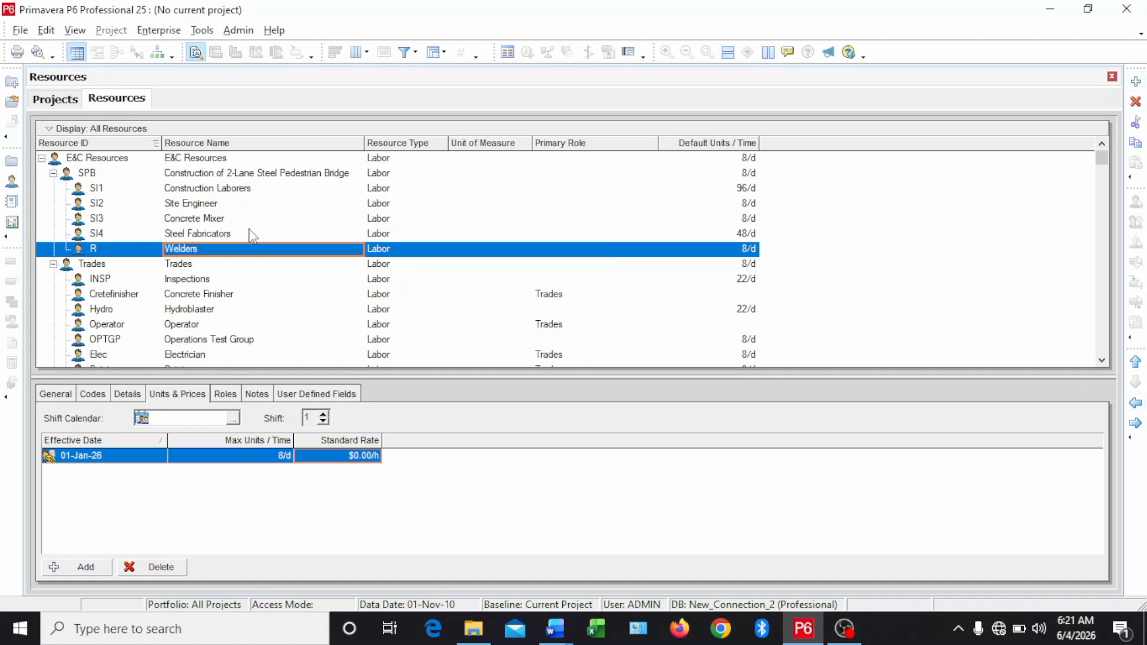
- Set the resource ID of Welders to SI5
{"action": "left_click", "coordinate": [104, 247]}
{"action": "left_click", "coordinate": [104, 248]}
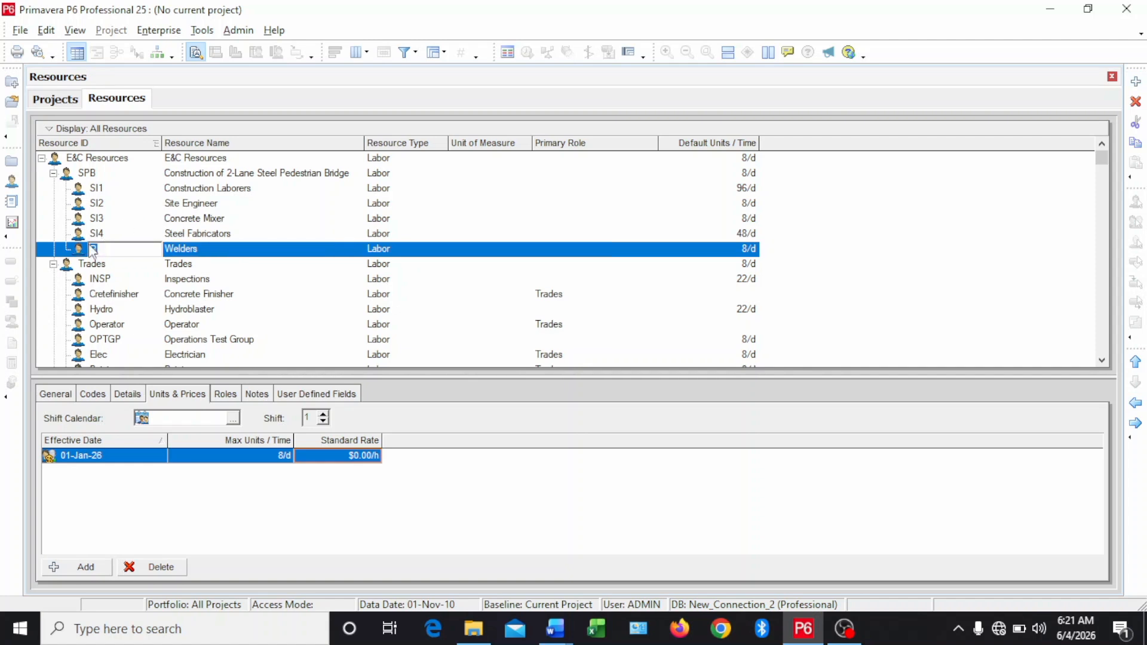
{"action": "type", "text": "SI5"}
{"action": "key", "text": "Return"}
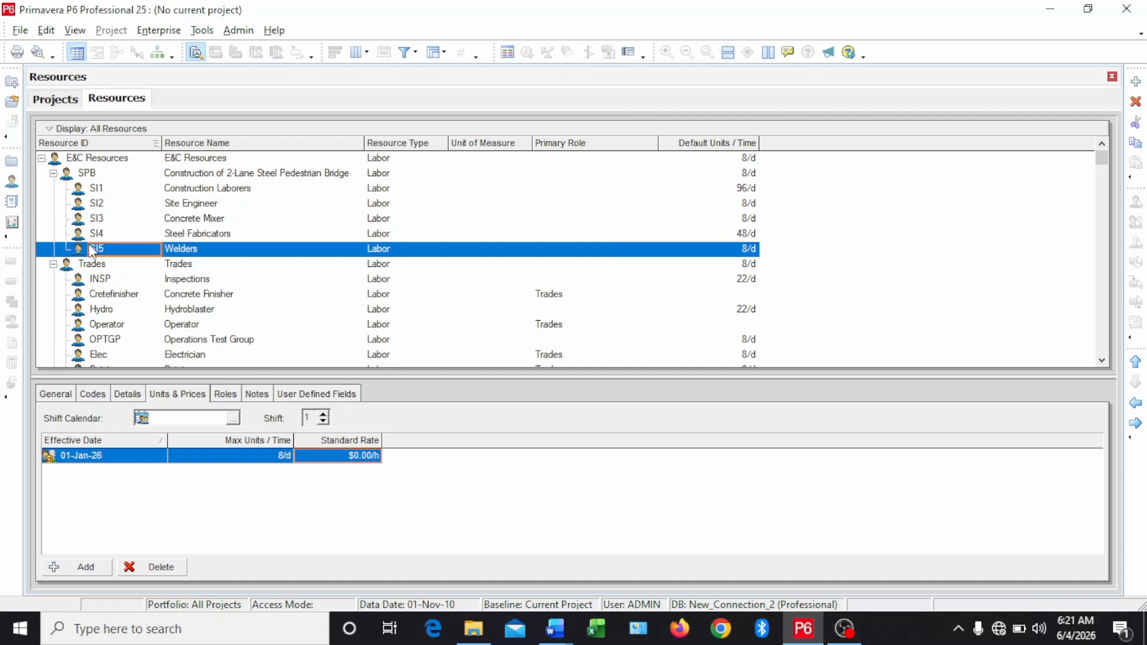
- Set the default units/time of Welders to 32/d
{"action": "left_click", "coordinate": [126, 397]}
{"action": "left_click_drag", "start_coordinate": [592, 494], "coordinate": [540, 494]}
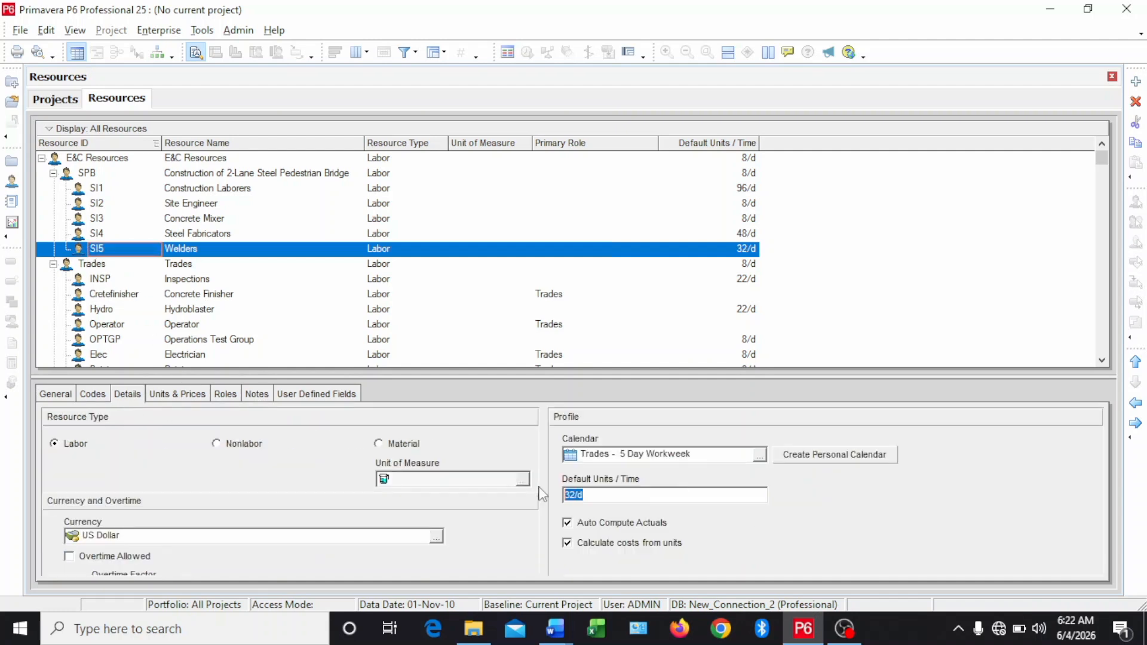
{"action": "type", "text": "32"}
{"action": "key", "text": "Return"}
- Set Welders' max units/time to 32/d and standard rate to $38 per hour for the 01-Jan-26 effective date
{"action": "left_click", "coordinate": [199, 396]}
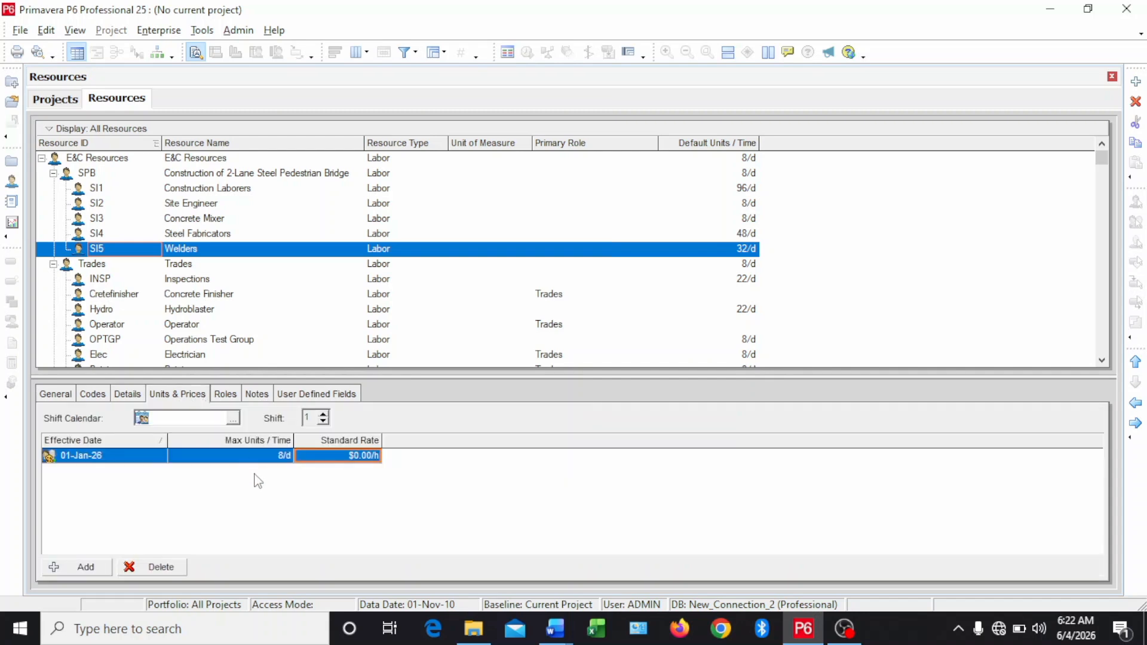
{"action": "left_click", "coordinate": [281, 457]}
{"action": "left_click", "coordinate": [277, 457]}
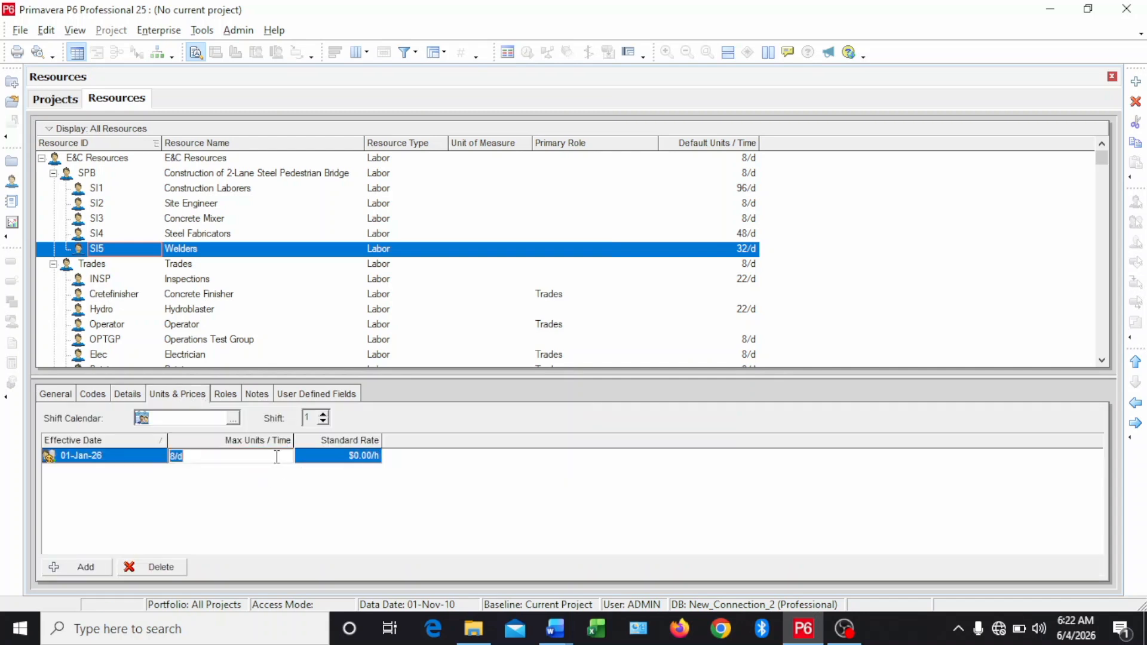
{"action": "type", "text": "32"}
{"action": "key", "text": "Return"}
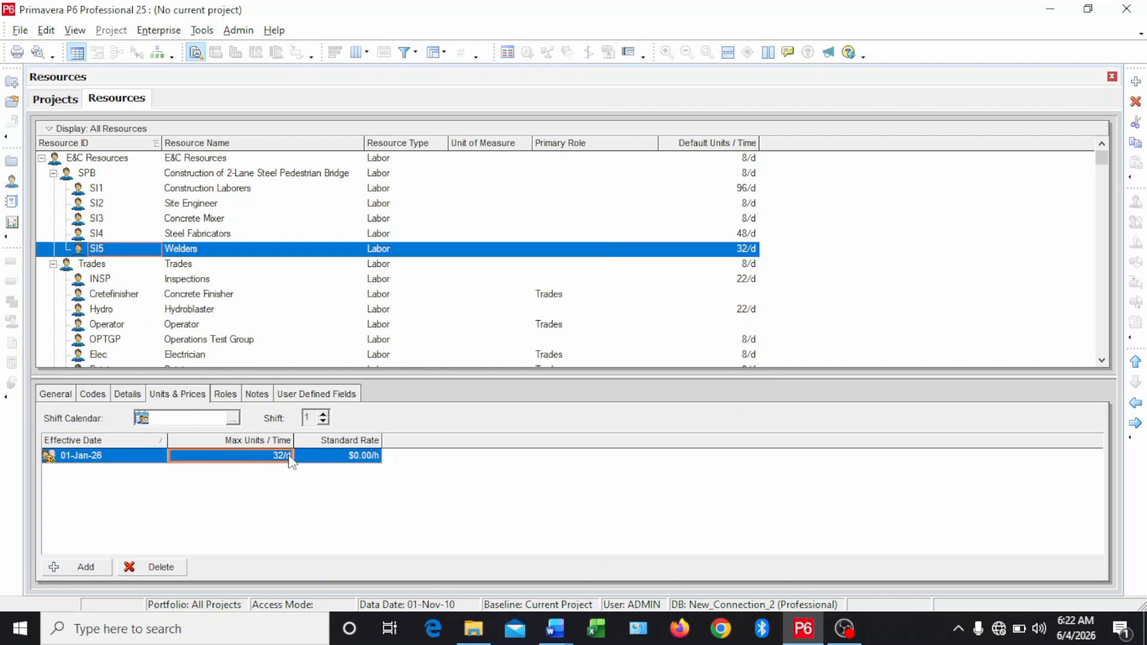
{"action": "left_click", "coordinate": [327, 461]}
{"action": "left_click", "coordinate": [332, 459]}
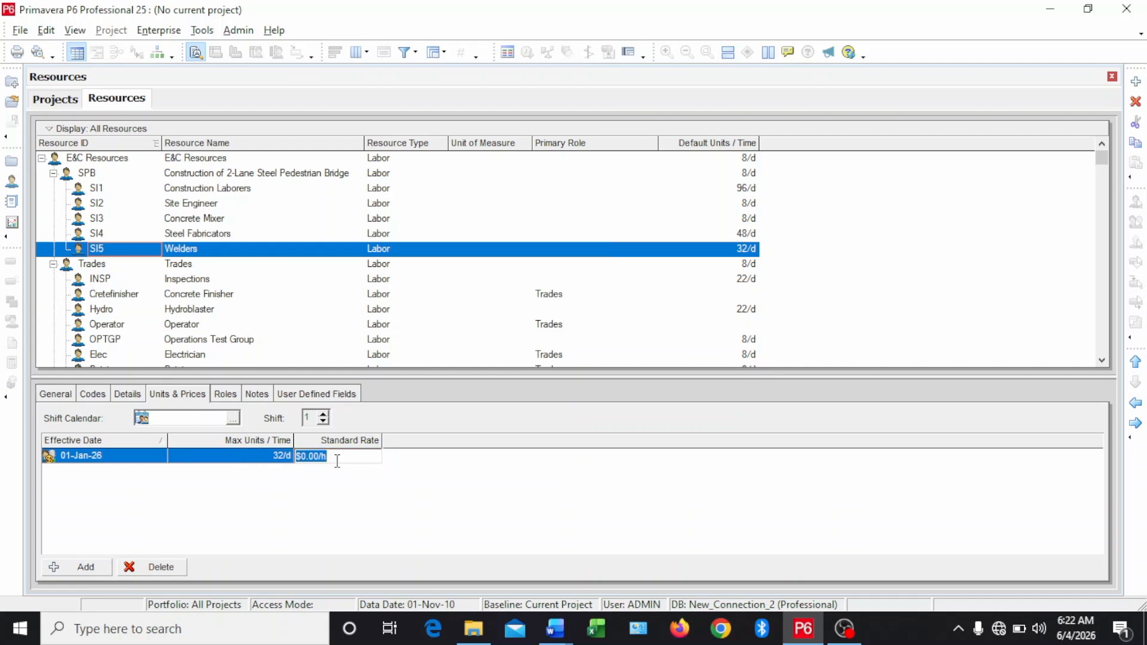
{"action": "type", "text": "38"}
{"action": "key", "text": "Return"}
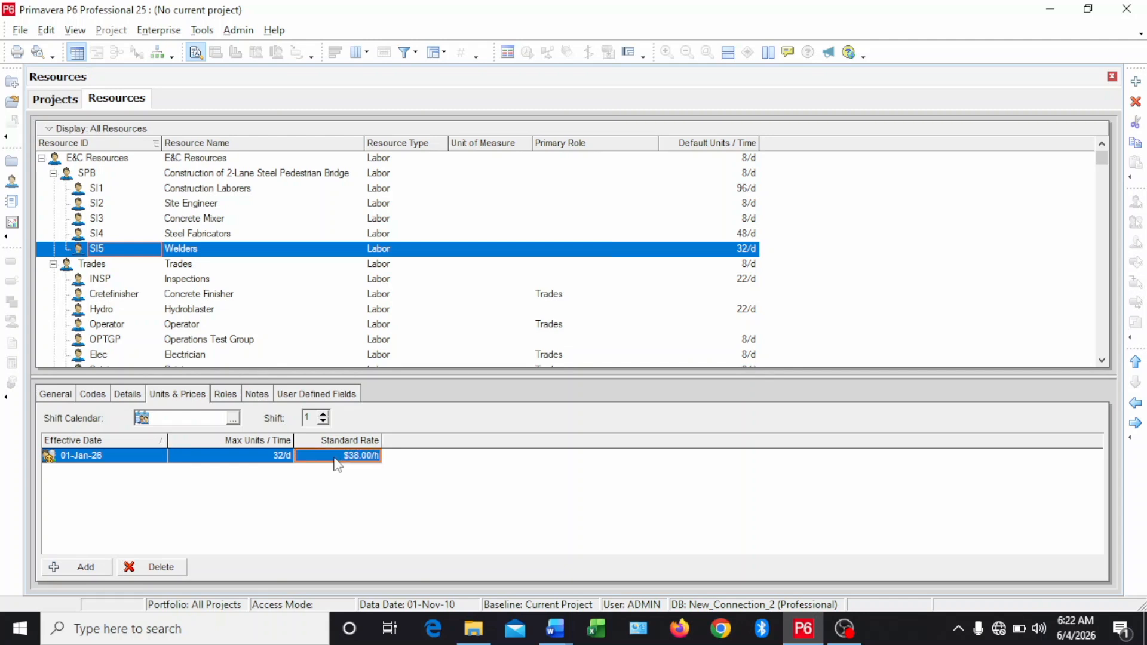
- Switch to the PRIMAVERA P6 SPECIAL document in Word and copy the name "Electricians" from the resources list
{"action": "mouse_move", "coordinate": [565, 632]}
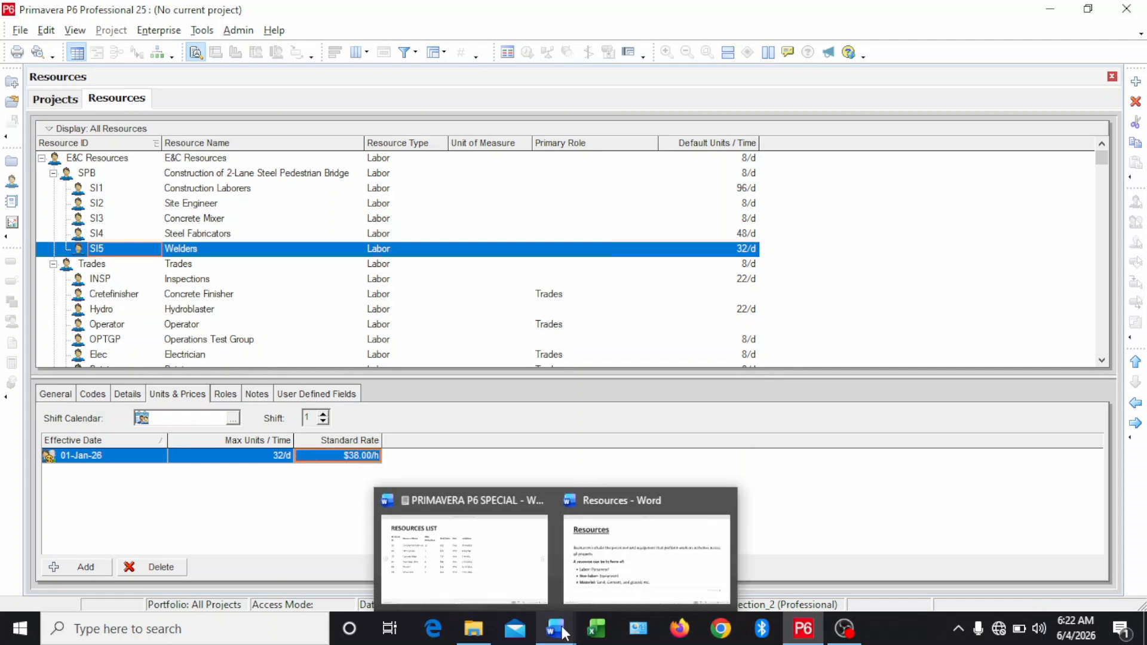
{"action": "left_click", "coordinate": [507, 560]}
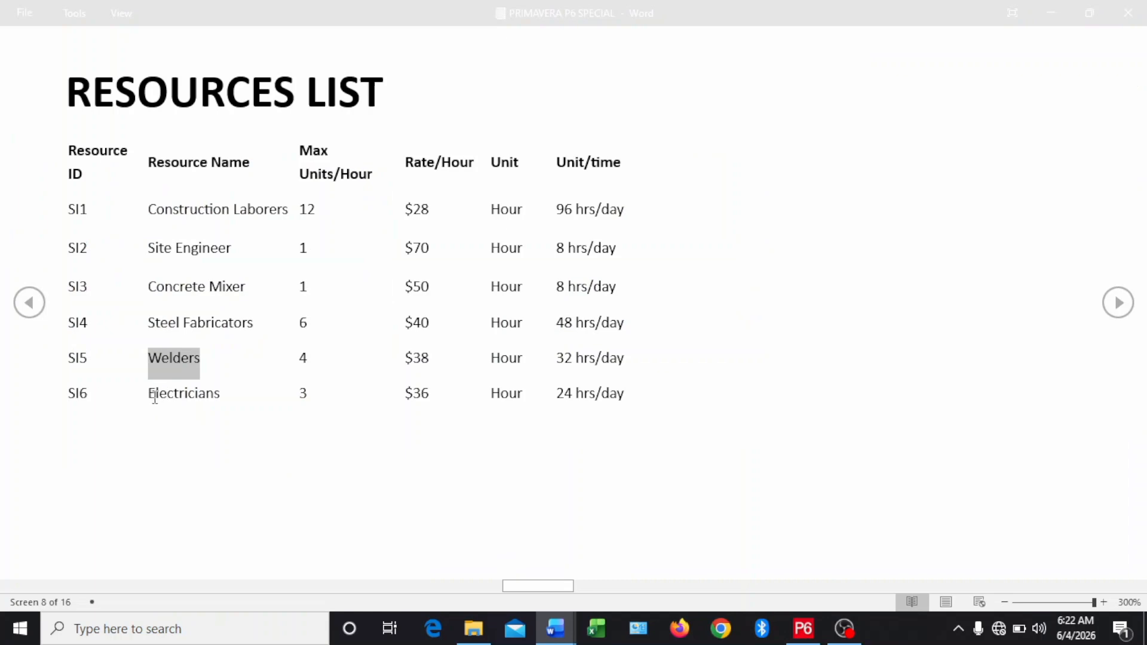
{"action": "left_click_drag", "start_coordinate": [151, 396], "coordinate": [229, 401]}
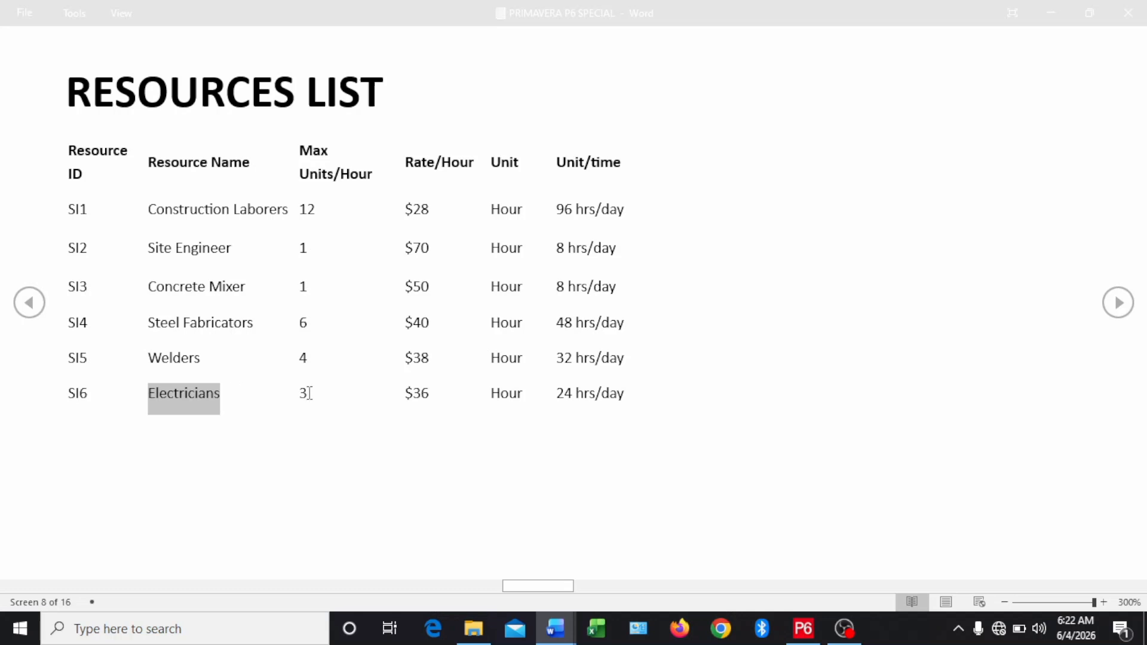
- Return to Primavera P6 and add a resource named "Electricians" directly under SPB, at the same level as Welders
{"action": "left_click", "coordinate": [804, 635]}
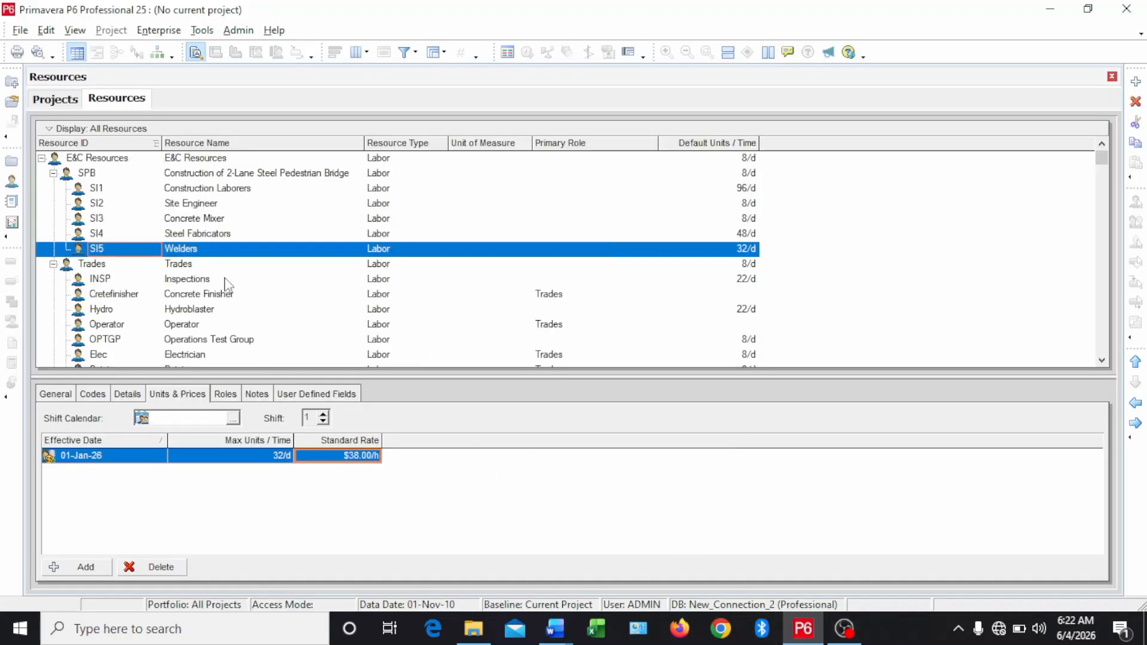
{"action": "left_click", "coordinate": [1136, 82]}
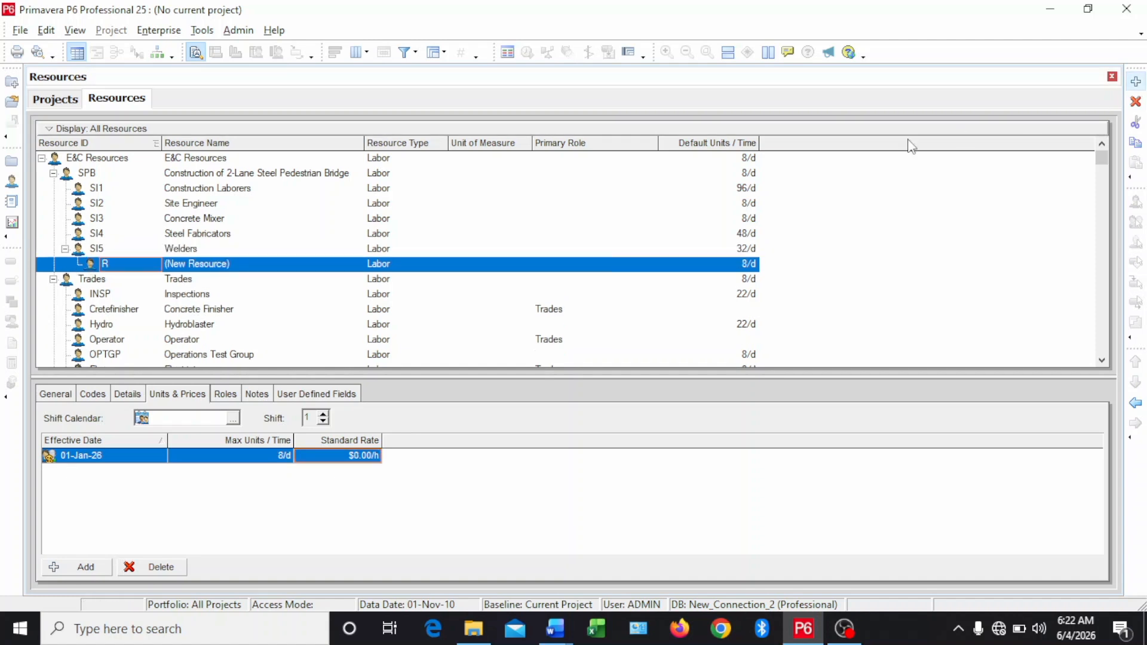
{"action": "left_click", "coordinate": [1136, 403]}
{"action": "left_click", "coordinate": [250, 264]}
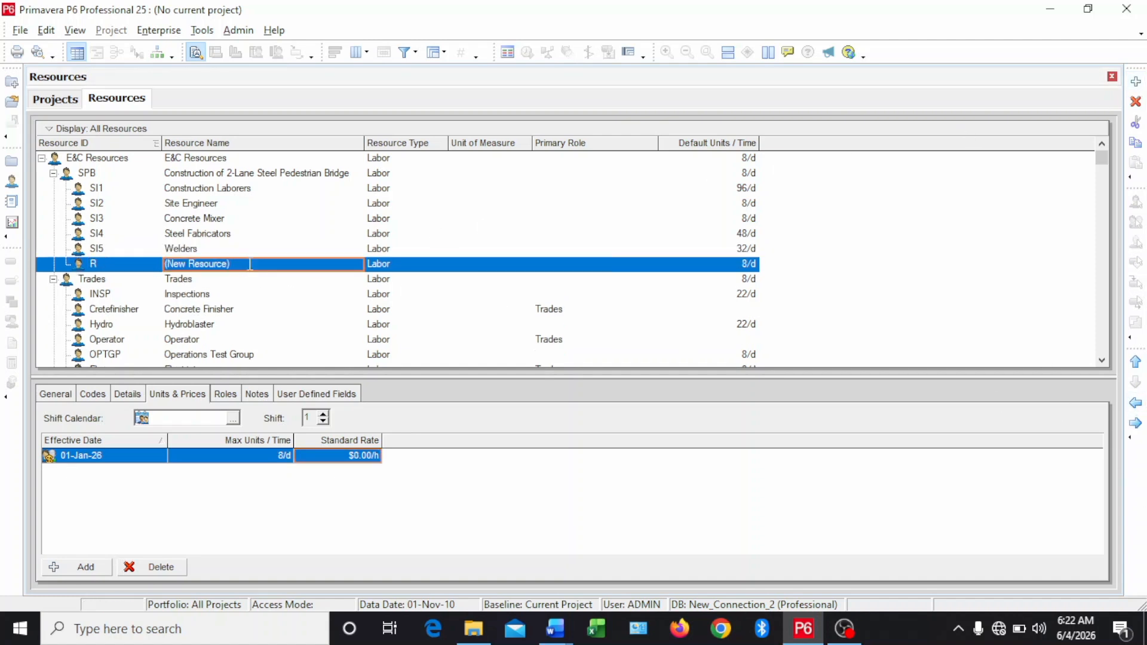
{"action": "left_click", "coordinate": [248, 265]}
{"action": "left_click_drag", "start_coordinate": [249, 265], "coordinate": [121, 263]}
{"action": "type", "text": "Electricians"}
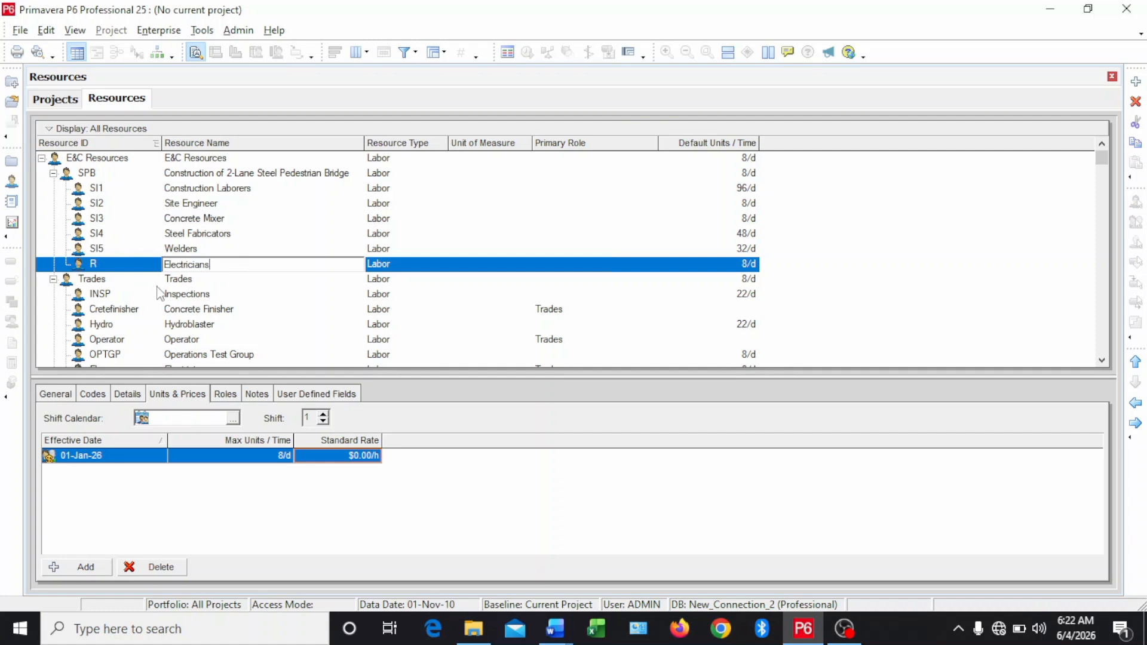
- Set the resource ID of the new Electricians resource to SI6
{"action": "key", "text": "Return"}
{"action": "left_click", "coordinate": [129, 267]}
{"action": "left_click", "coordinate": [128, 268]}
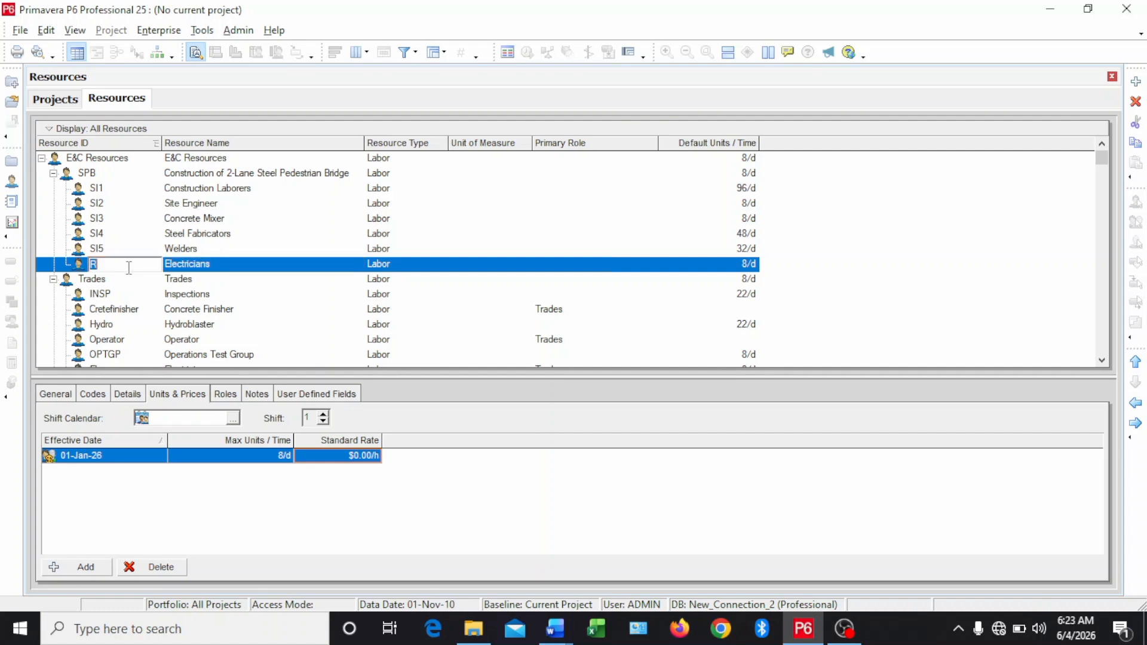
{"action": "type", "text": "SI6"}
{"action": "key", "text": "Return"}
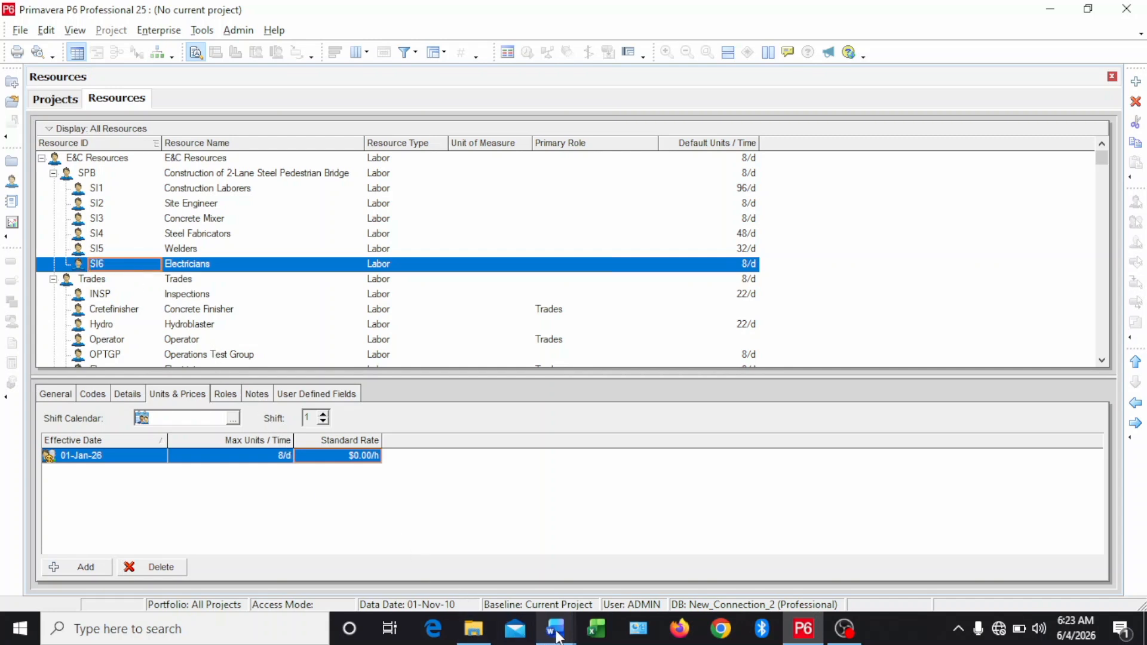
- Check the Electricians values in the Word resources list, and set their default units/time to 24/d in Primavera P6
{"action": "mouse_move", "coordinate": [550, 635]}
{"action": "left_click", "coordinate": [487, 559]}
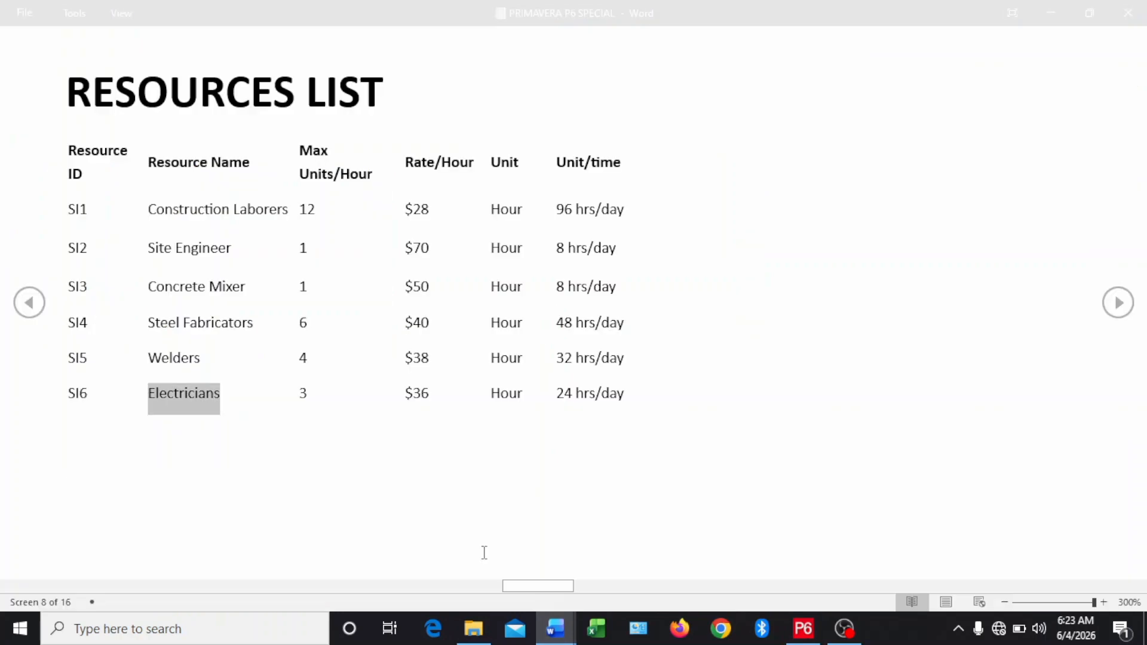
{"action": "left_click", "coordinate": [803, 629]}
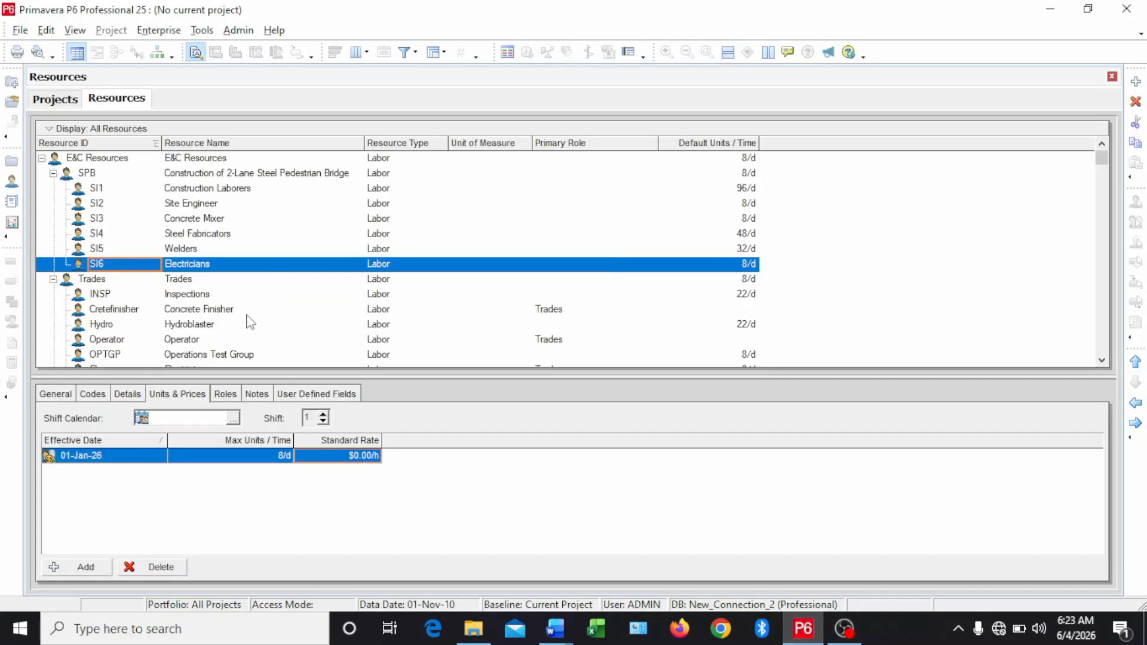
{"action": "left_click", "coordinate": [127, 395]}
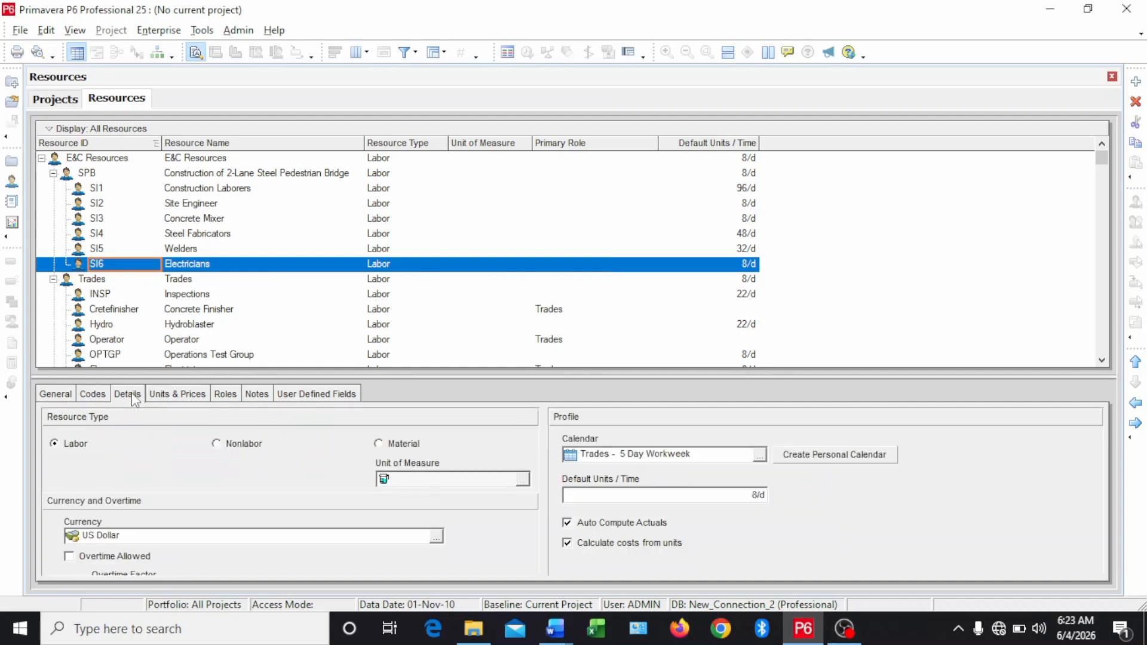
{"action": "left_click", "coordinate": [720, 497]}
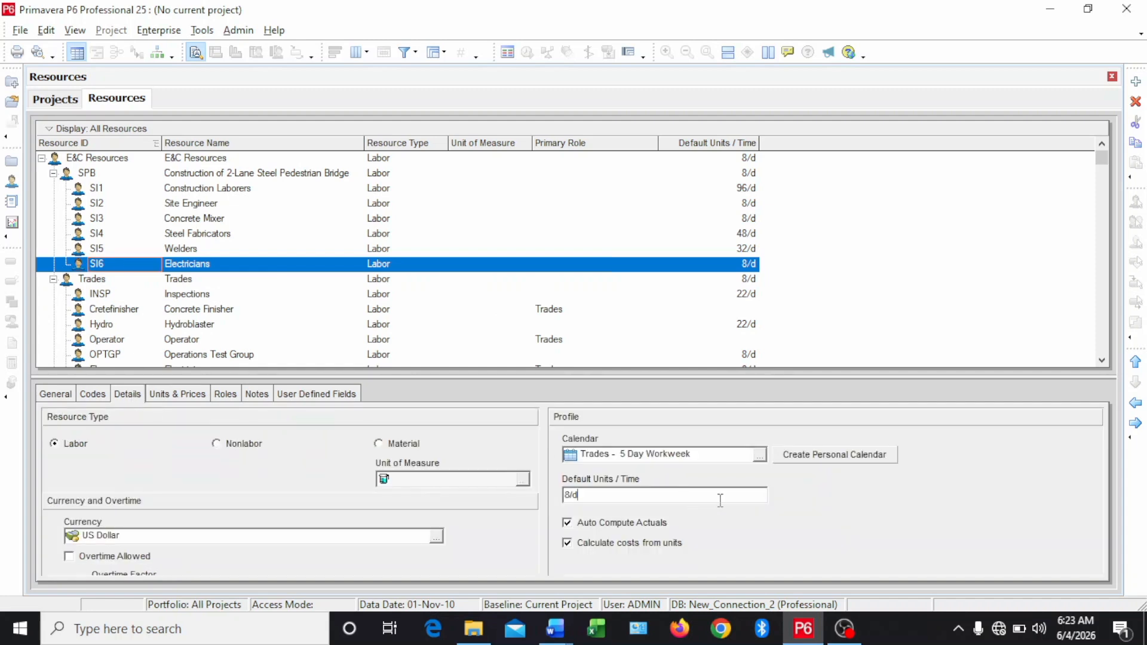
{"action": "type", "text": "24"}
{"action": "key", "text": "Return"}
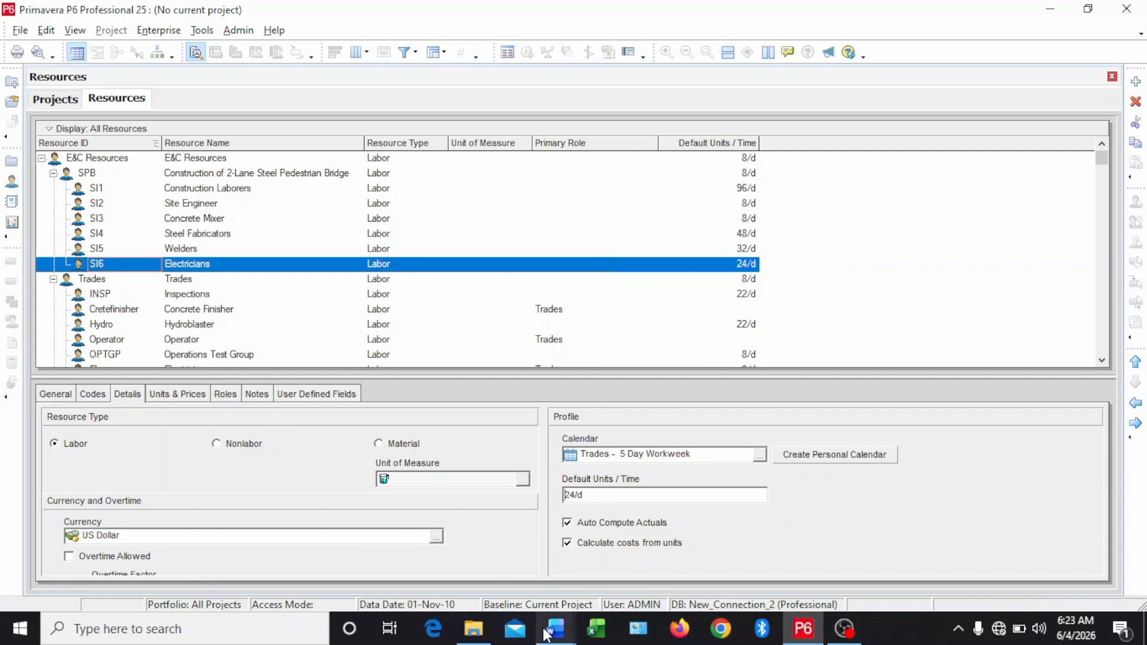
- Set Electricians' max units/time to 24/d and standard rate to $36 per hour for the 01-Jan-26 effective date
{"action": "mouse_move", "coordinate": [547, 629]}
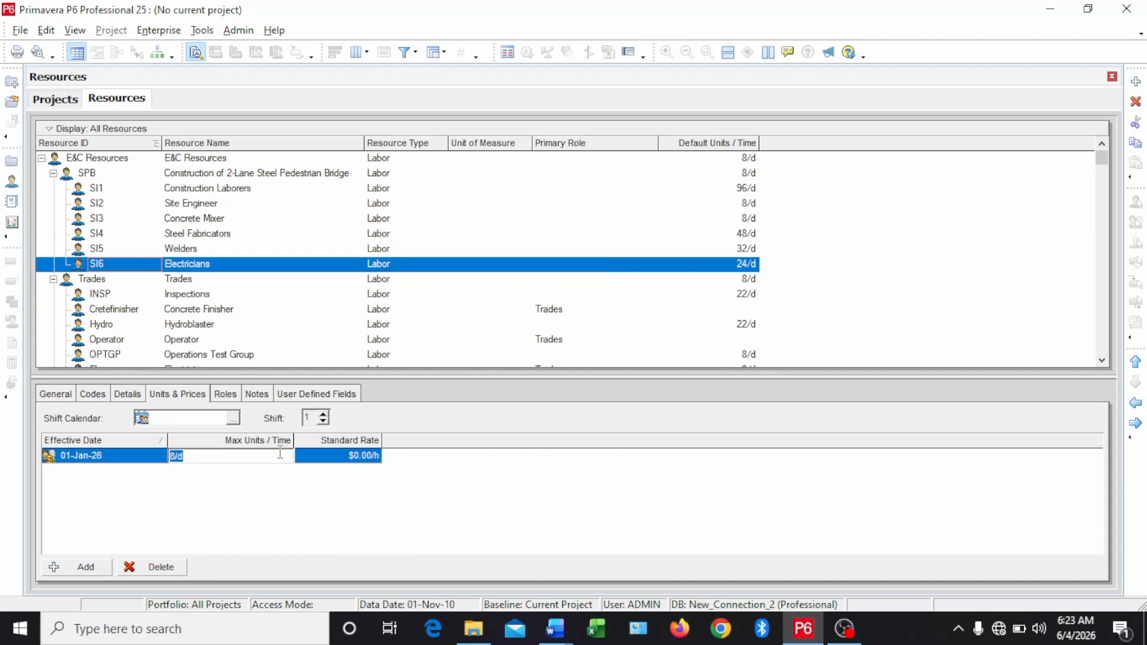
{"action": "type", "text": "24"}
{"action": "key", "text": "Return"}
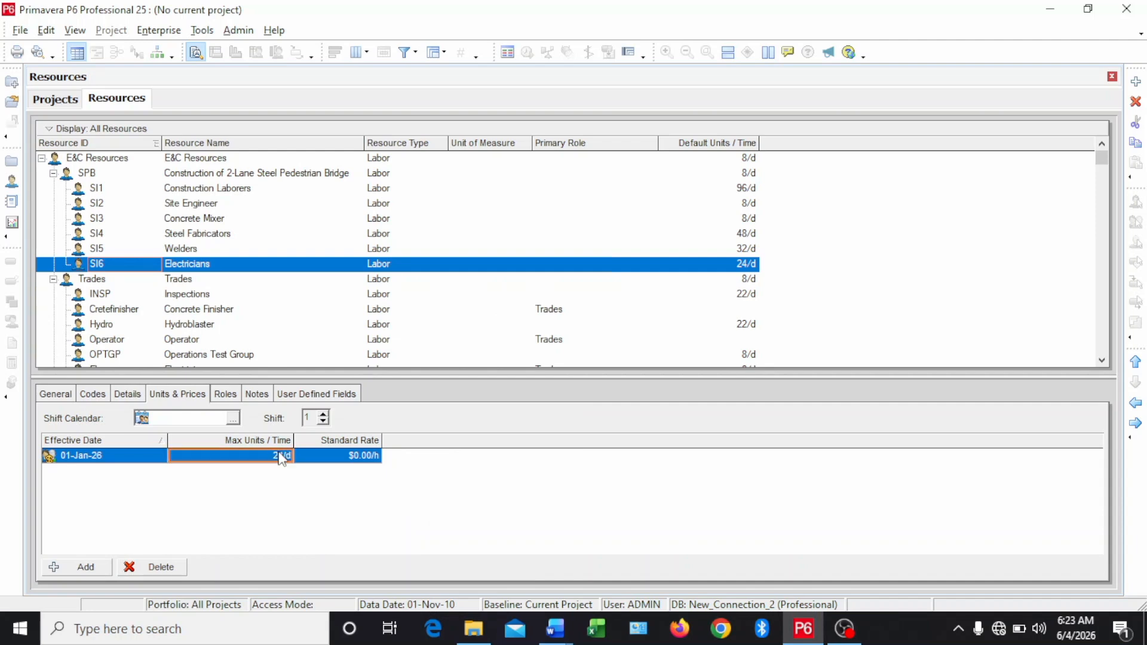
{"action": "left_click", "coordinate": [326, 461]}
{"action": "left_click", "coordinate": [326, 460]}
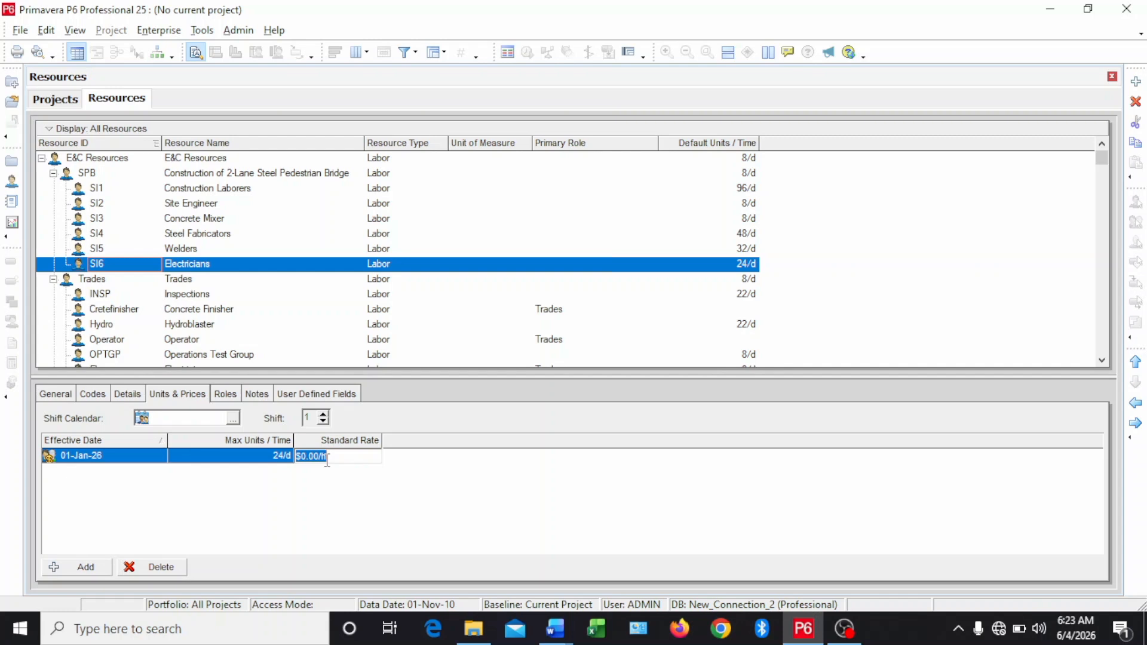
{"action": "type", "text": "36"}
{"action": "key", "text": "Return"}
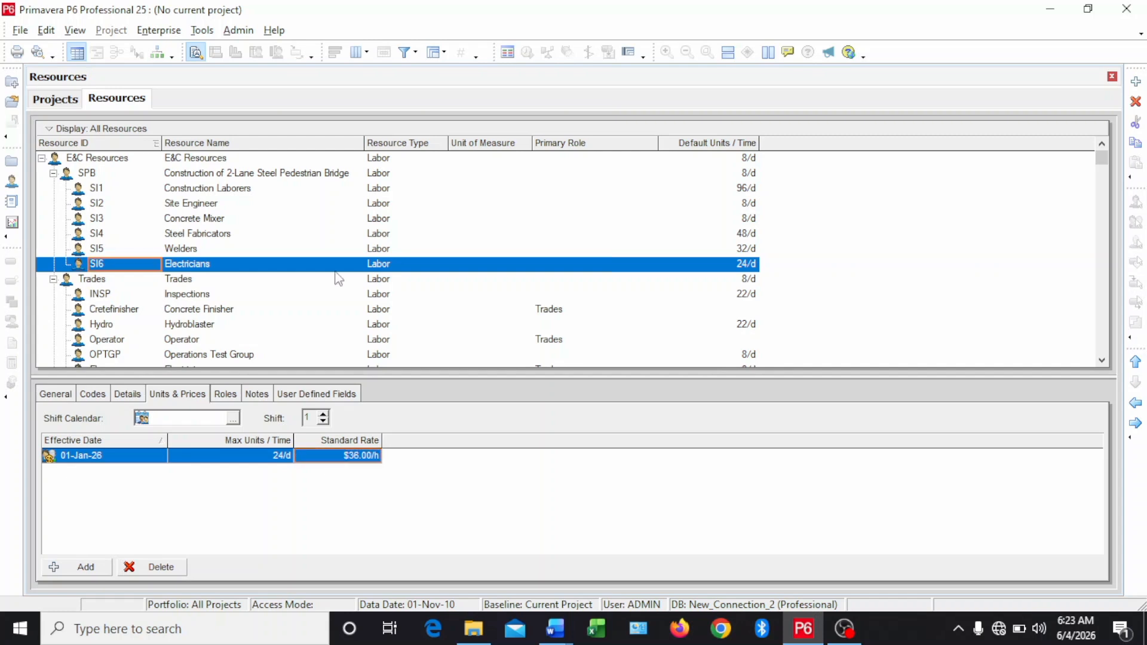